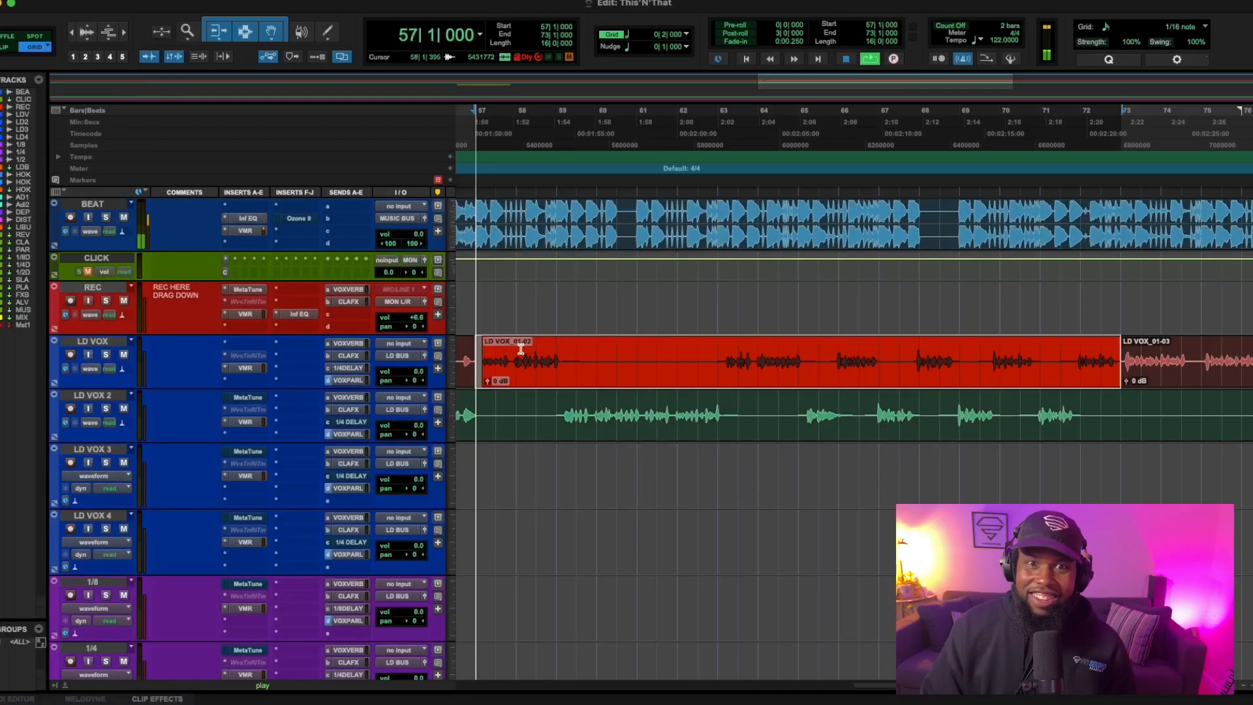
- Play the song over the selected LD VOX clip from bar 57, and zoom in around the clip's start
key(space)
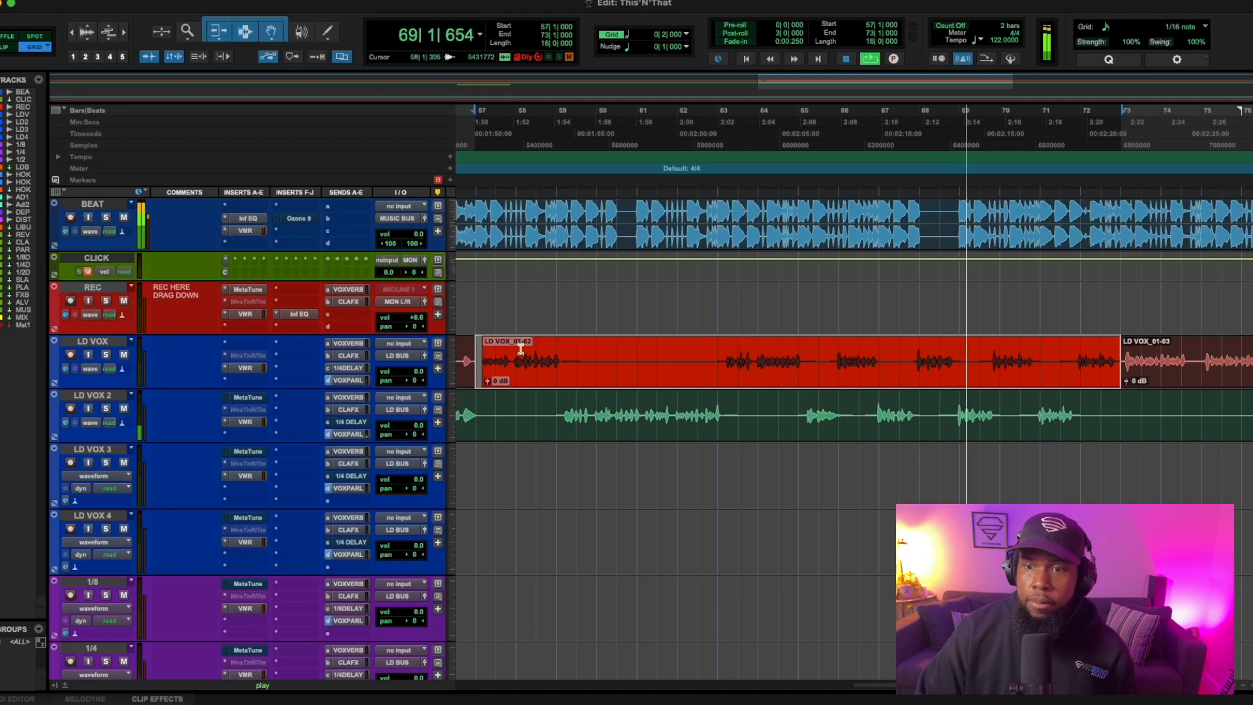
key(space)
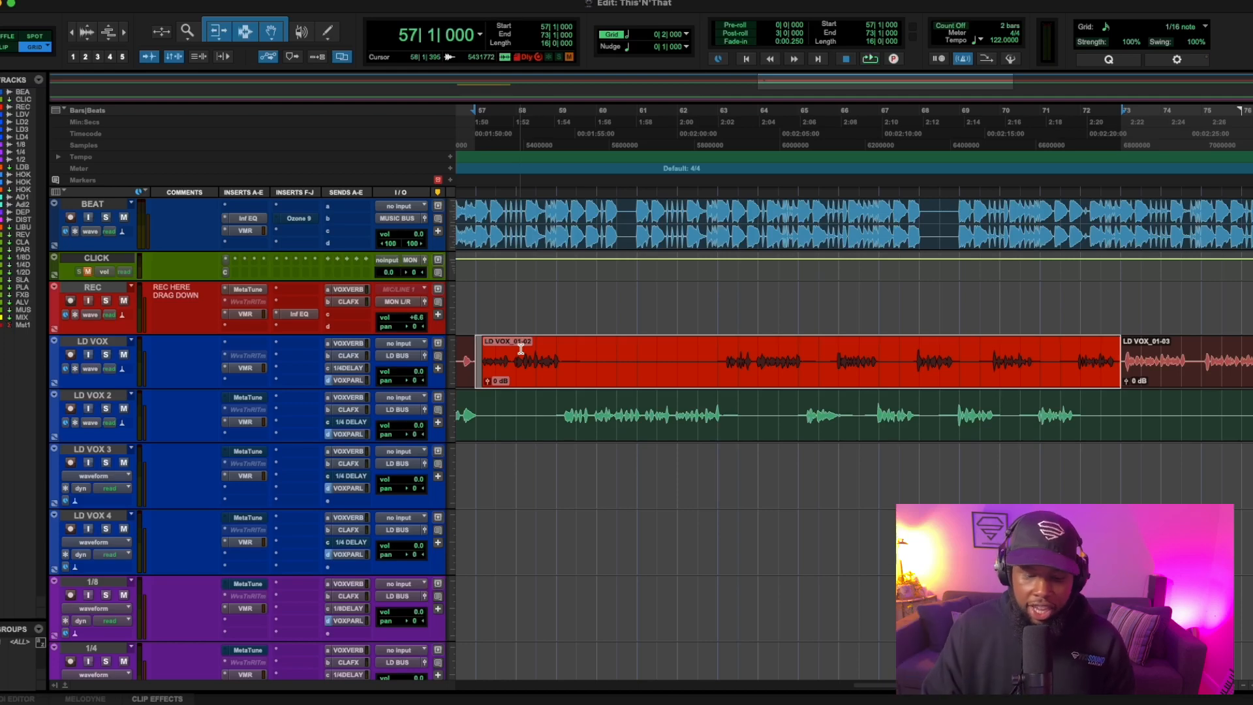
key(super+bracketright)
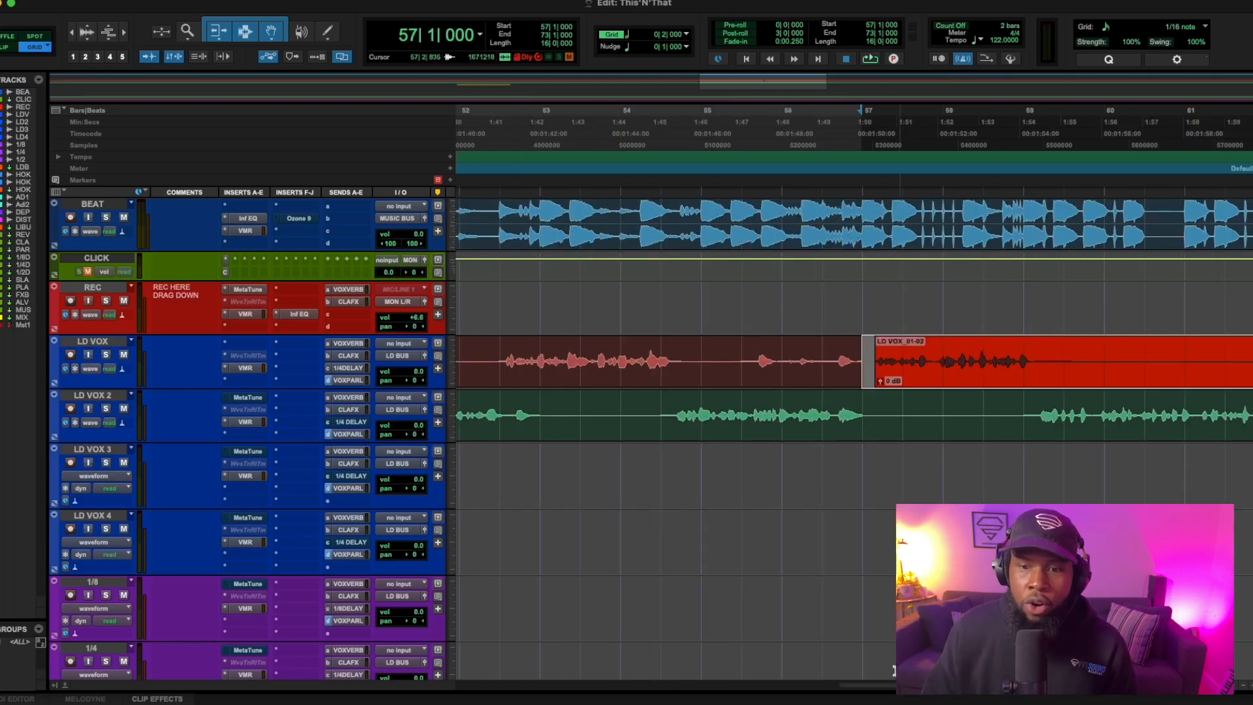
mouse_move(862, 691)
mouse_down()
mouse_move(904, 682)
mouse_move(881, 682)
mouse_up()
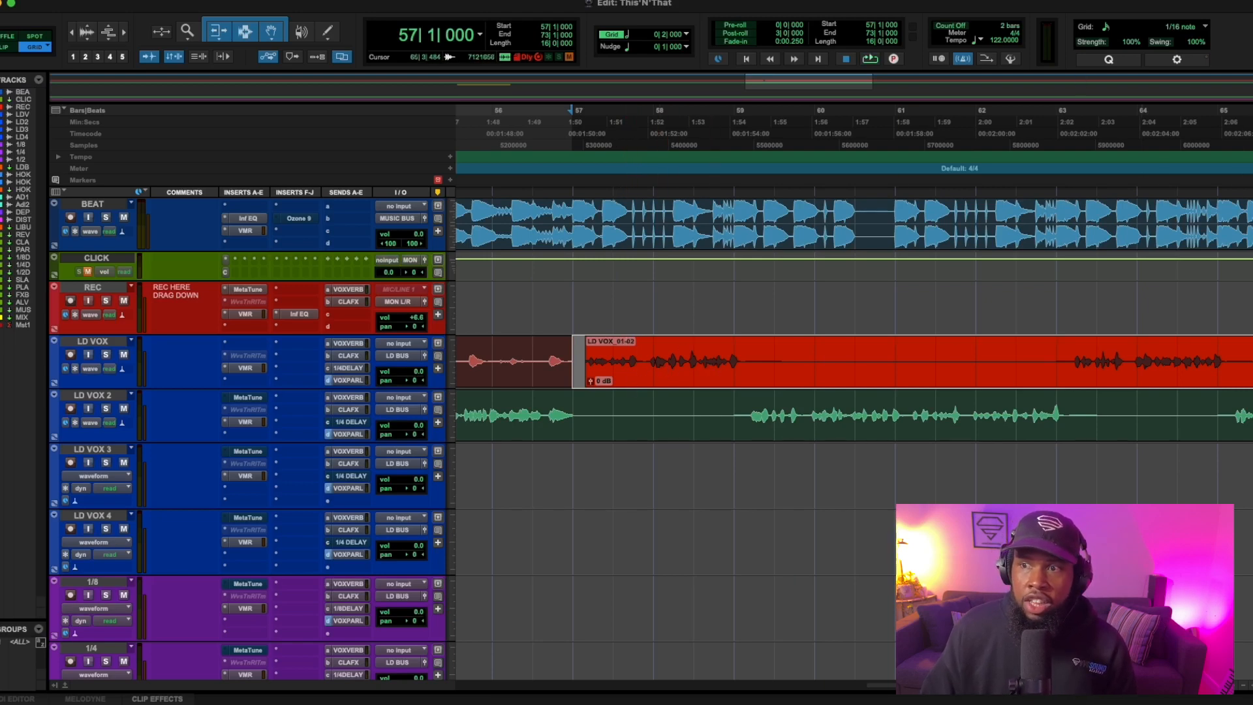
- Enlarge and reduce the waveform height display on all audio tracks to inspect the vocal and beat levels
key(alt+super+bracketright)
key(alt+super+bracketright)
key(alt+super+bracketright)
key(alt+super+bracketright)
key(alt+super+bracketright)
key(alt+super+bracketleft)
key(alt+super+bracketleft)
key(alt+super+bracketleft)
key(alt+super+bracketleft)
key(alt+super+bracketleft)
key(alt+super+bracketright)
key(alt+super+bracketright)
key(alt+super+bracketright)
key(alt+super+bracketright)
key(alt+super+bracketright)
key(alt+super+bracketright)
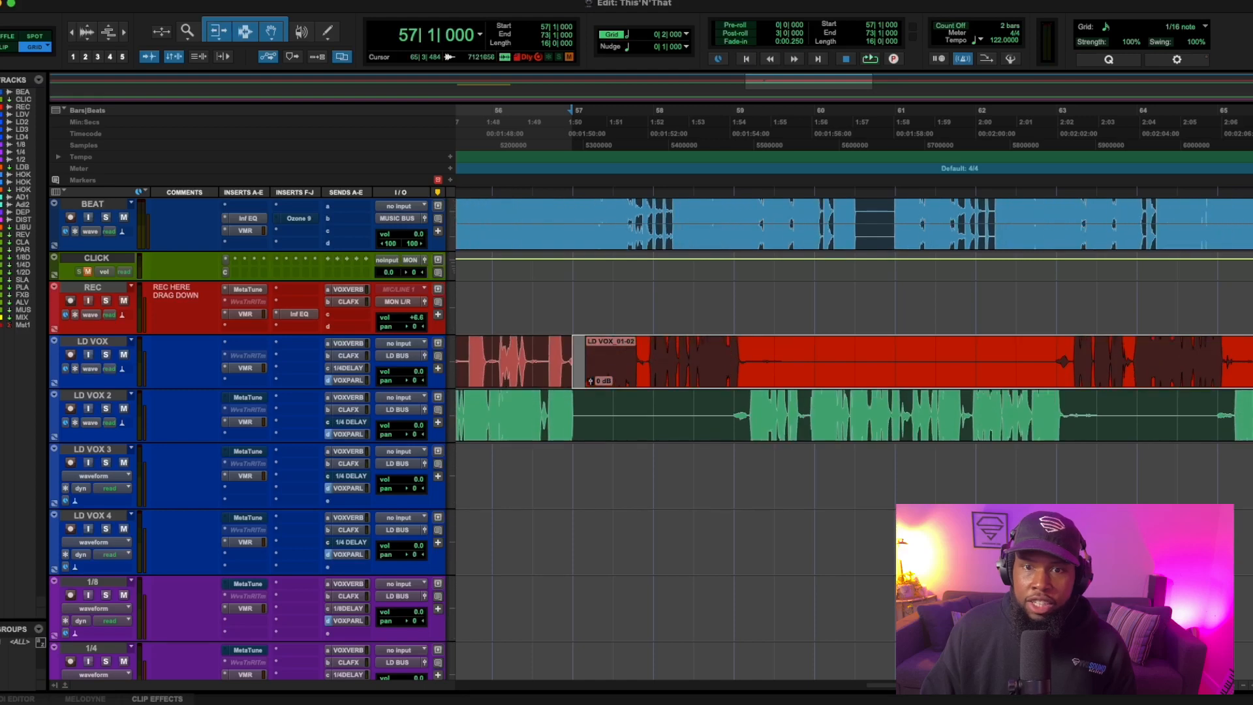
key(alt+super+bracketleft)
key(alt+super+bracketleft)
key(alt+super+bracketleft)
key(alt+super+bracketleft)
key(alt+super+bracketright)
key(alt+super+bracketright)
key(alt+super+bracketright)
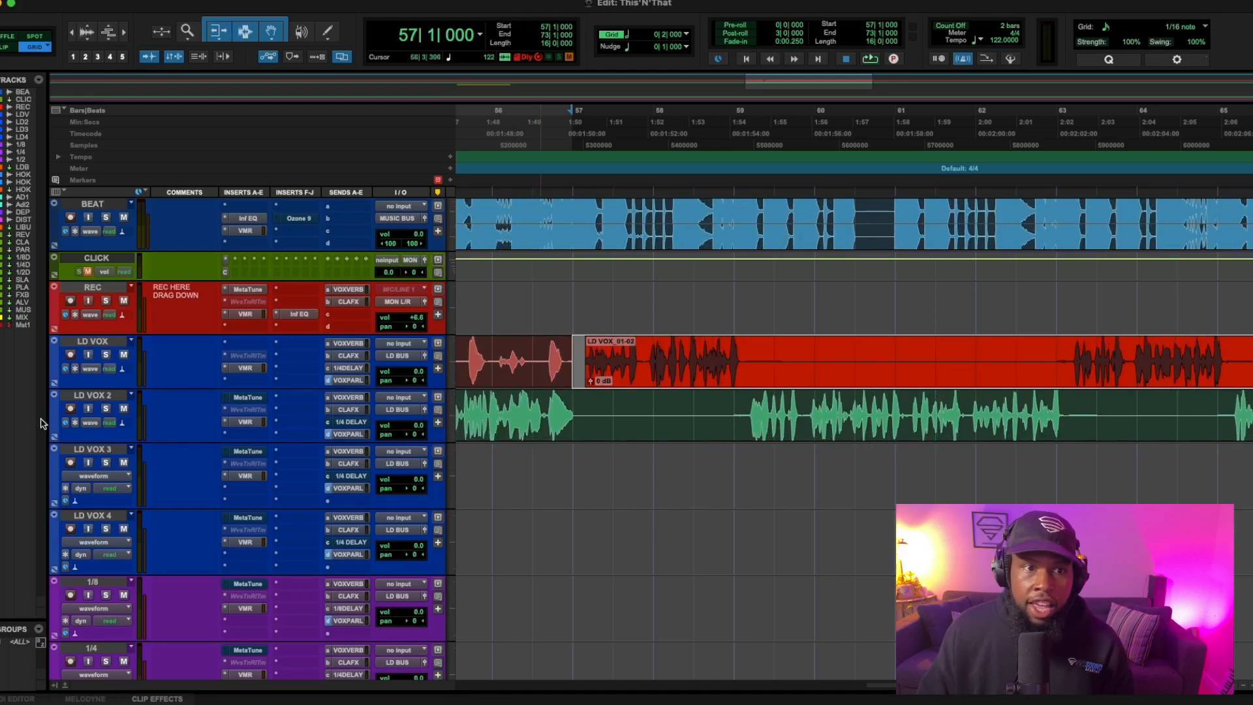
- Play the song from bar 57, and examine the lead vocal channels and their LD BUS routing in the mixer
key(space)
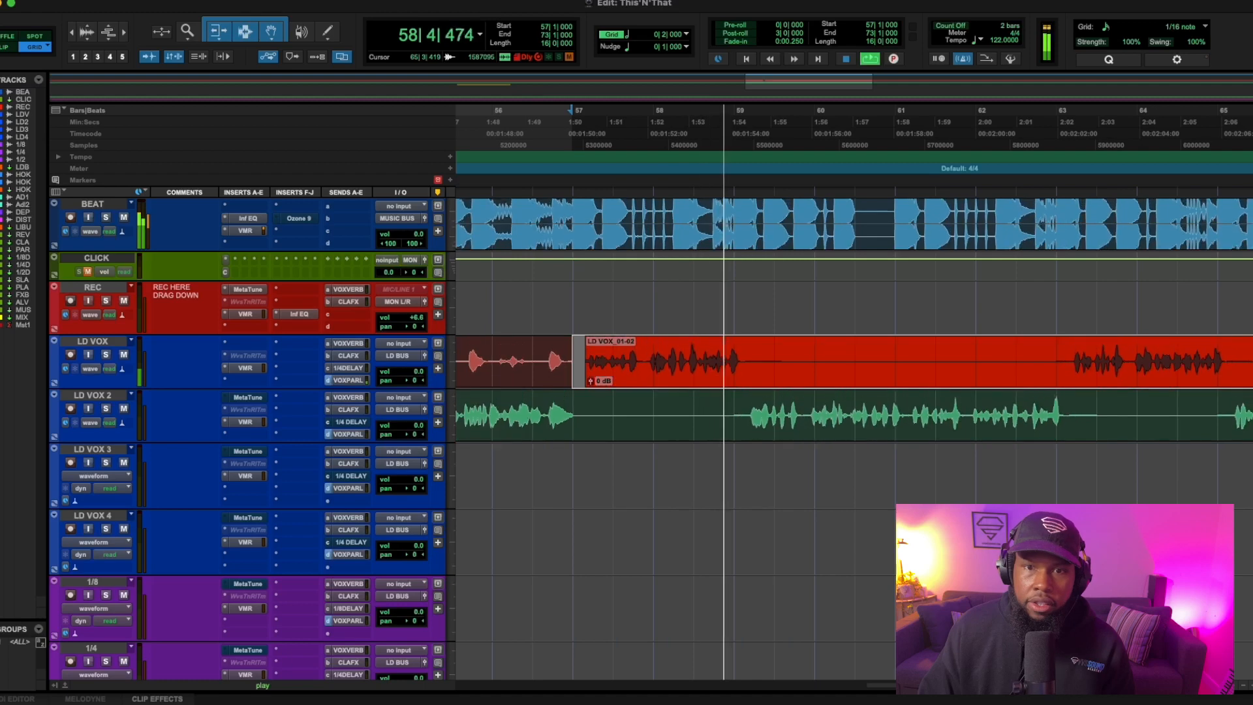
key(space)
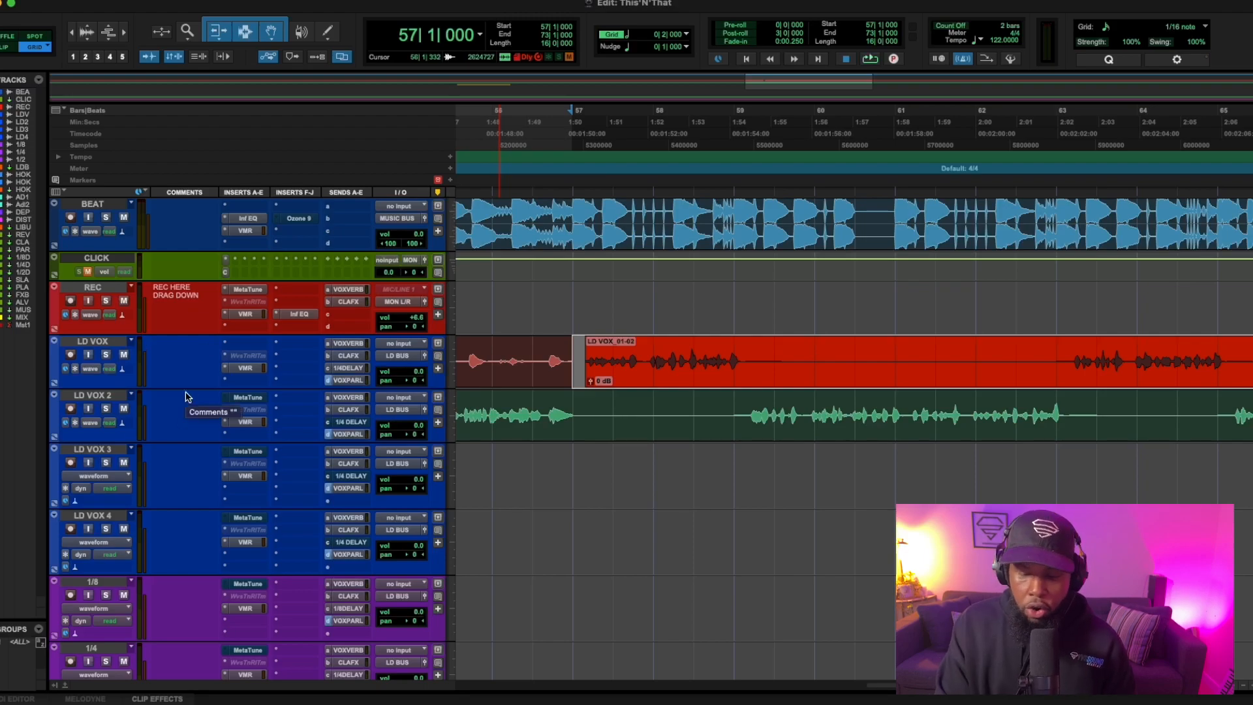
key(super+equal)
scroll(678, 639, left, 10)
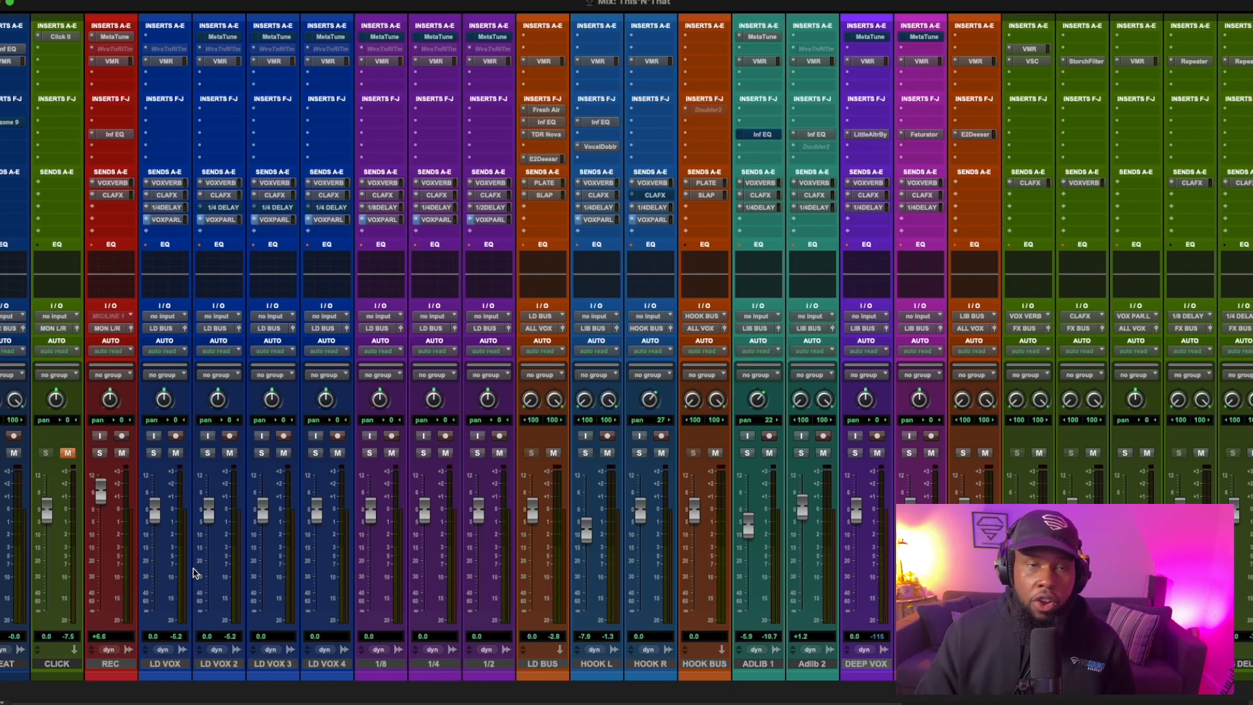
key(space)
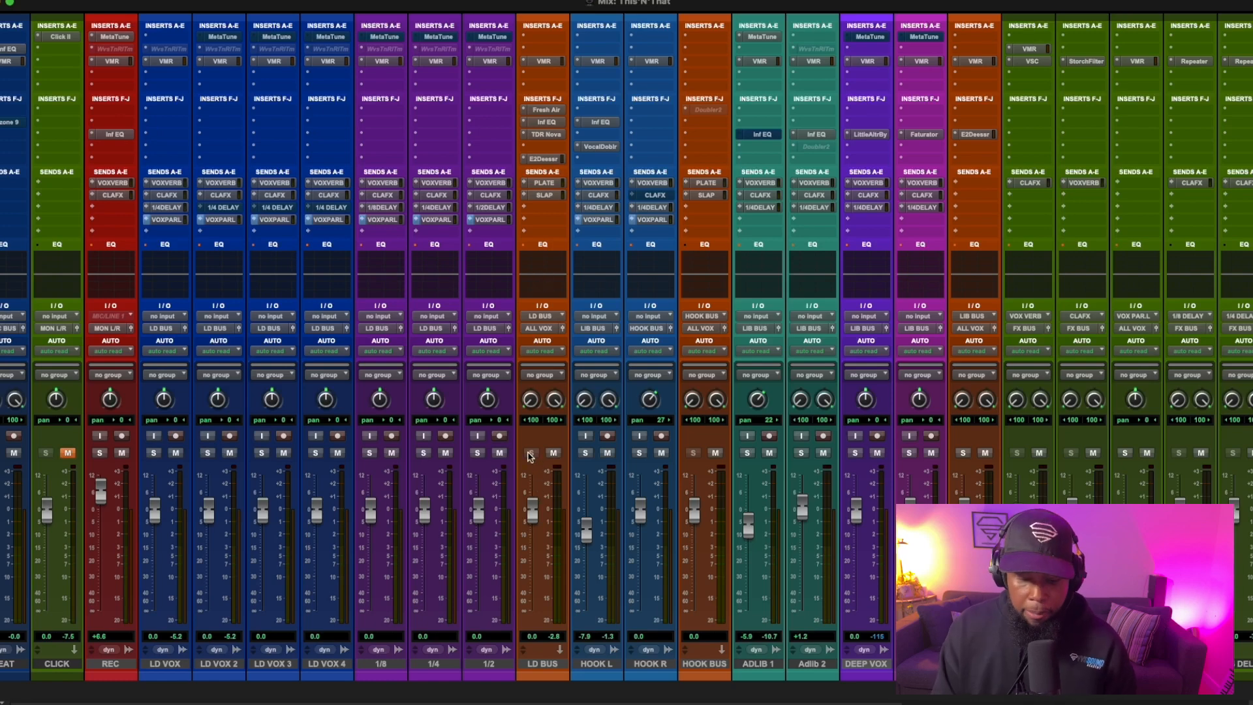
key(super+equal)
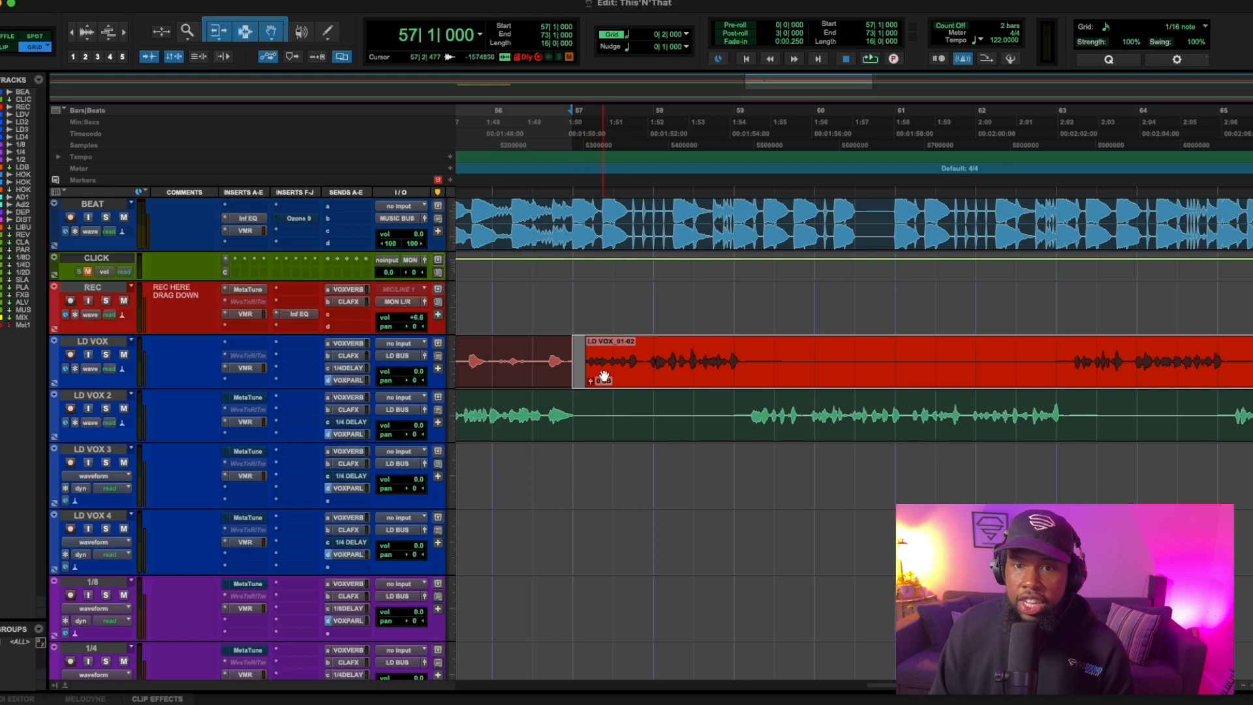
- Open the Virtual Mix Rack on LD BUS and play from bar 57 to watch its processing meters, closing it when done
scroll(870, 386, down, 2)
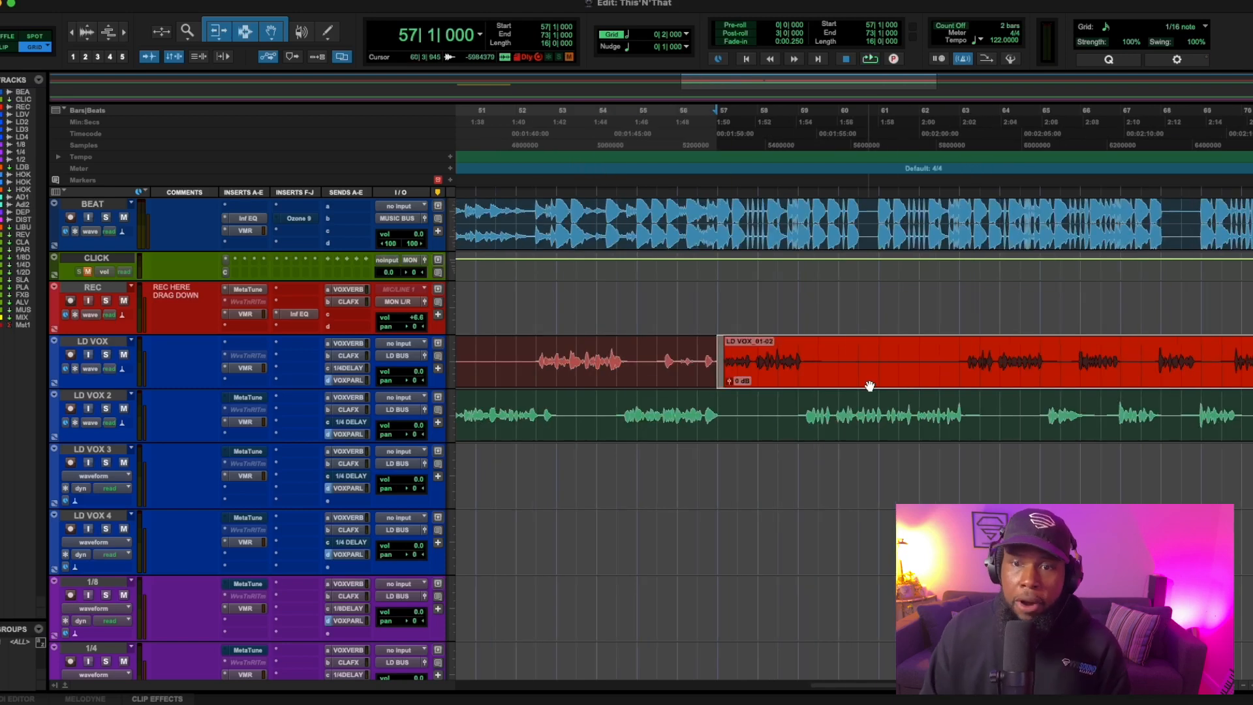
scroll(764, 425, right, 5)
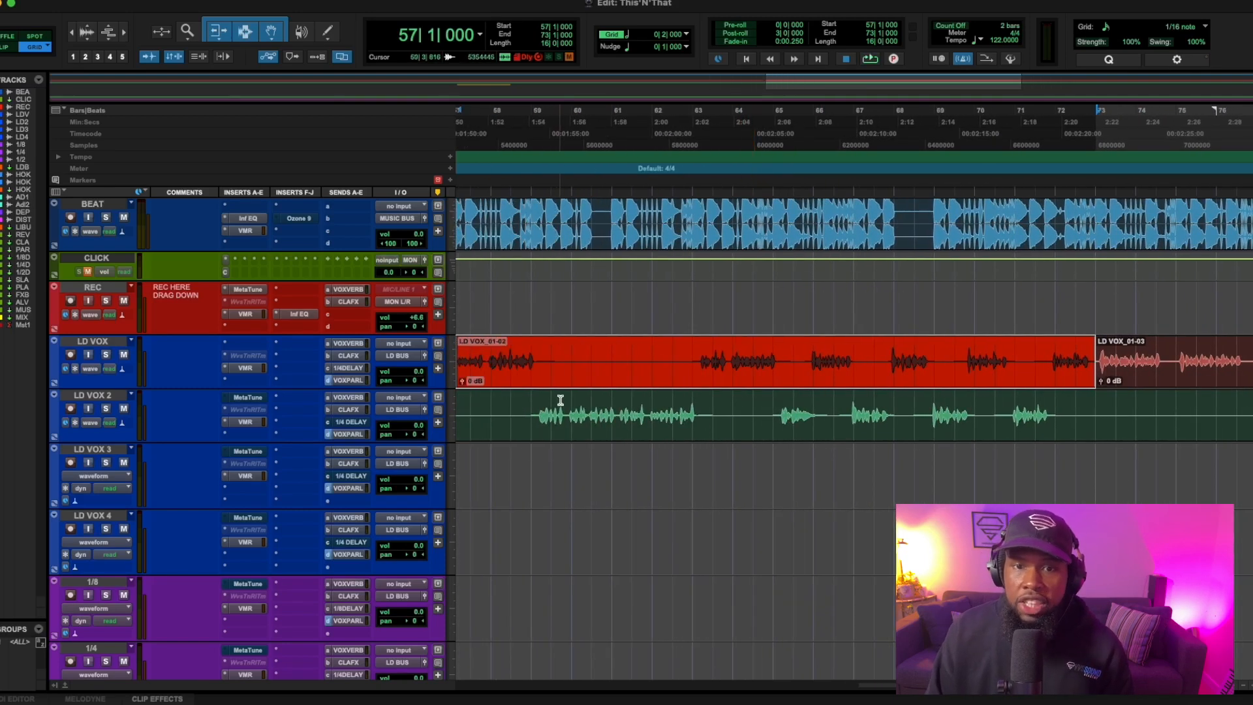
scroll(560, 400, left, 2)
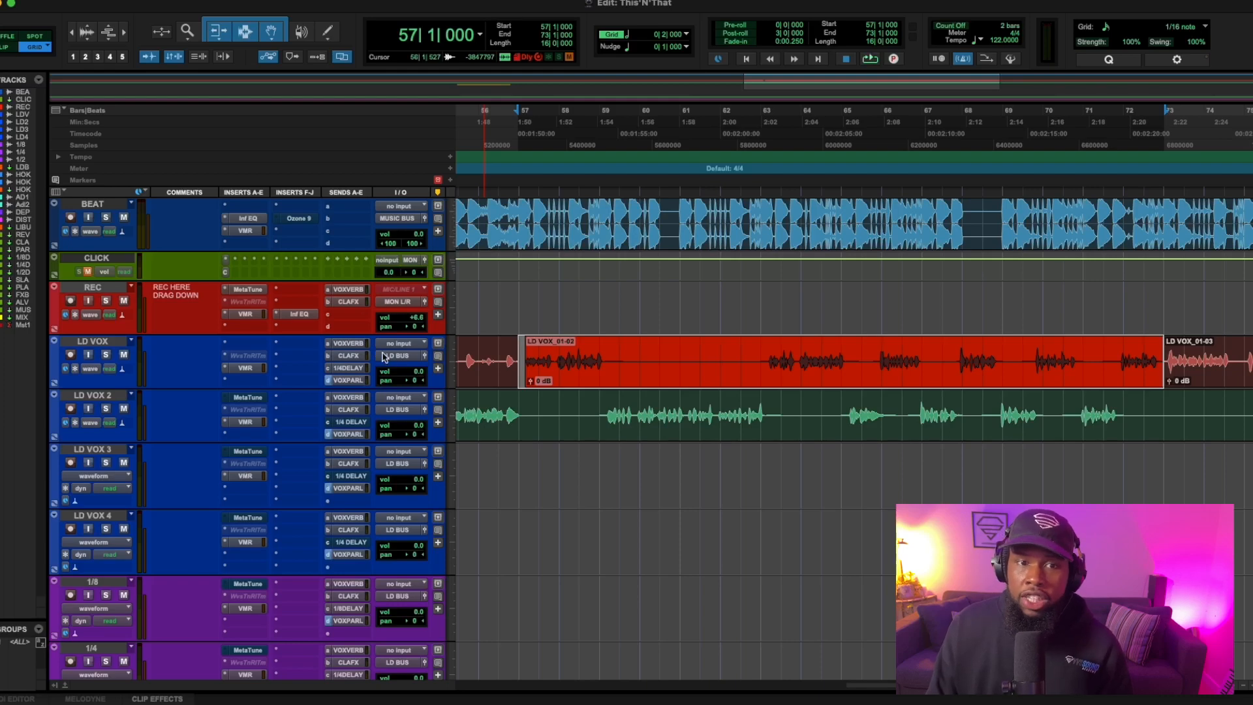
scroll(301, 441, down, 10)
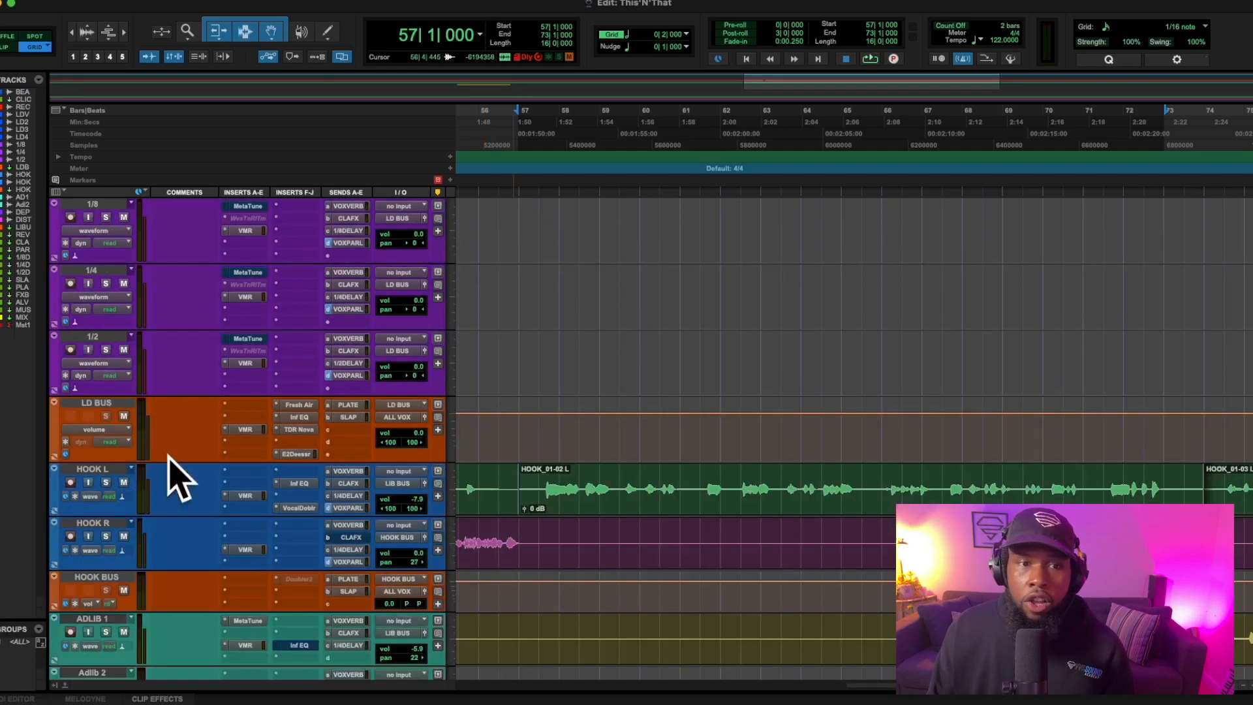
click(247, 429)
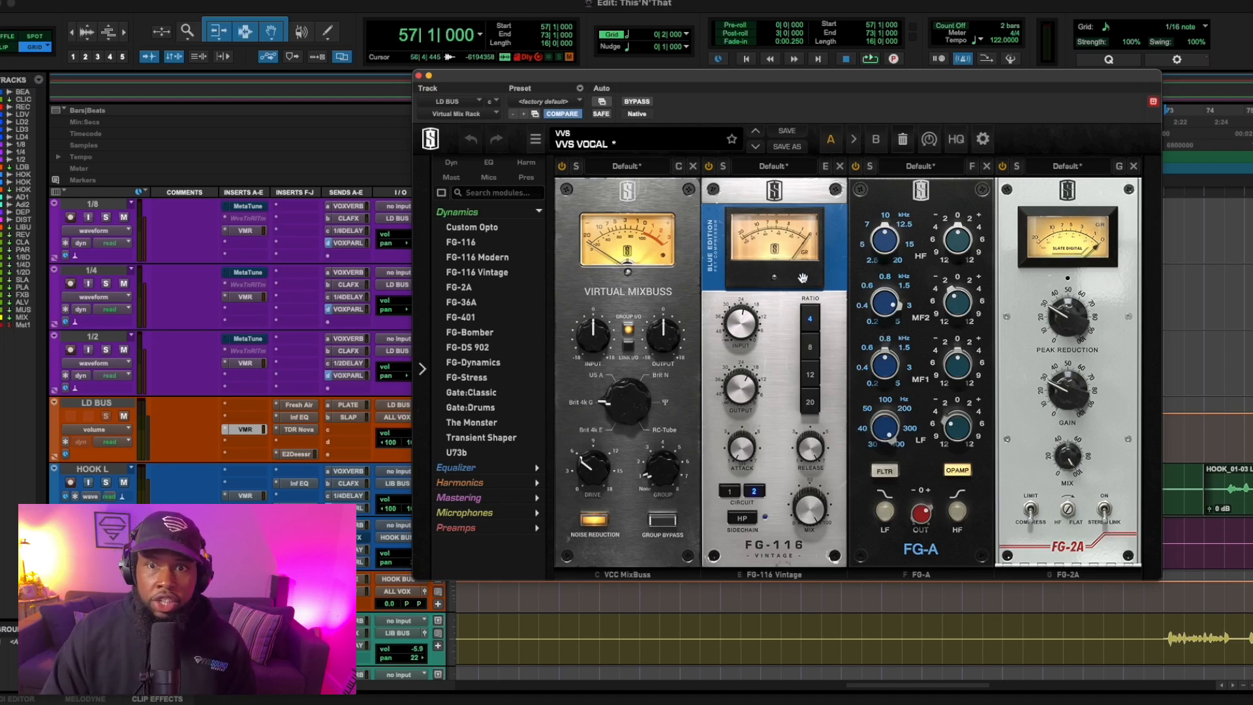
key(space)
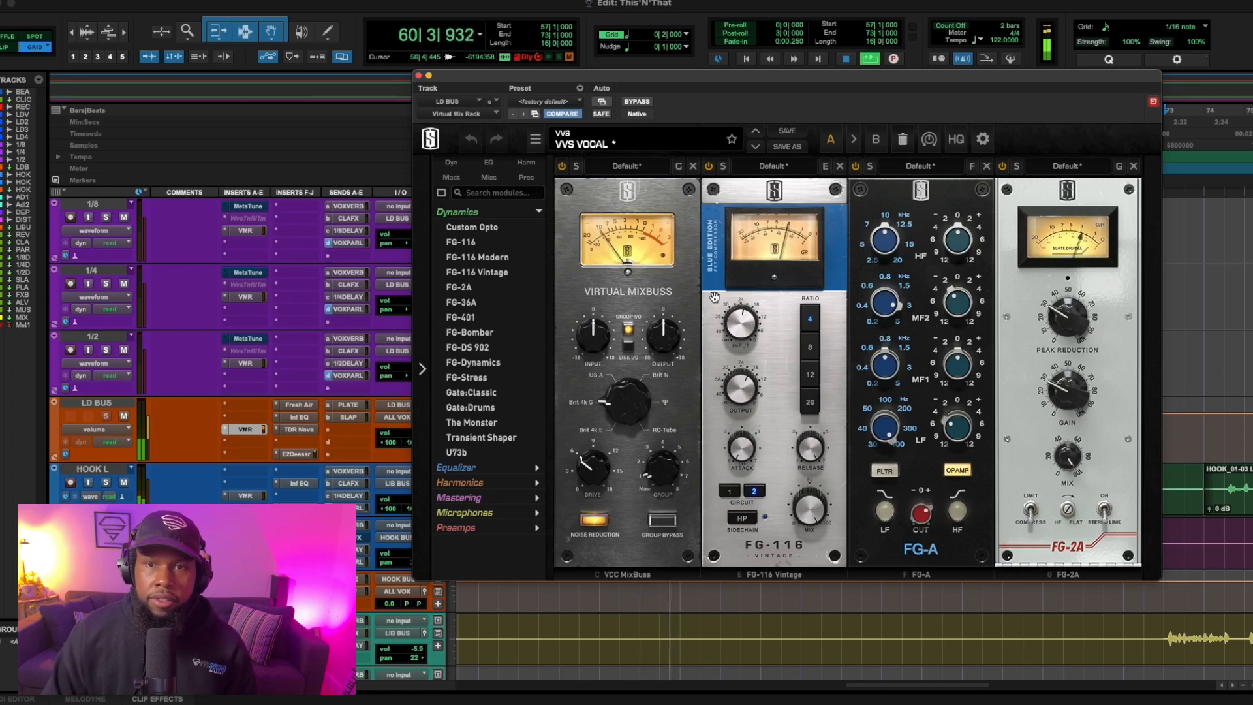
key(space)
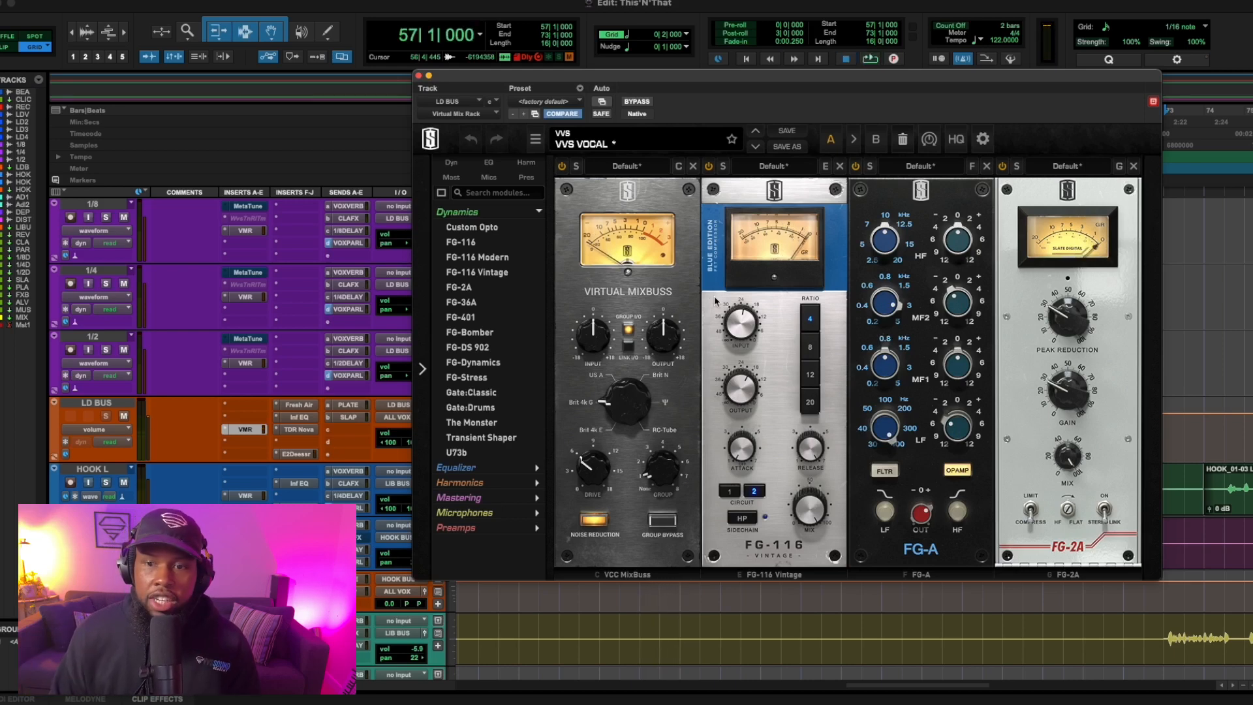
click(420, 76)
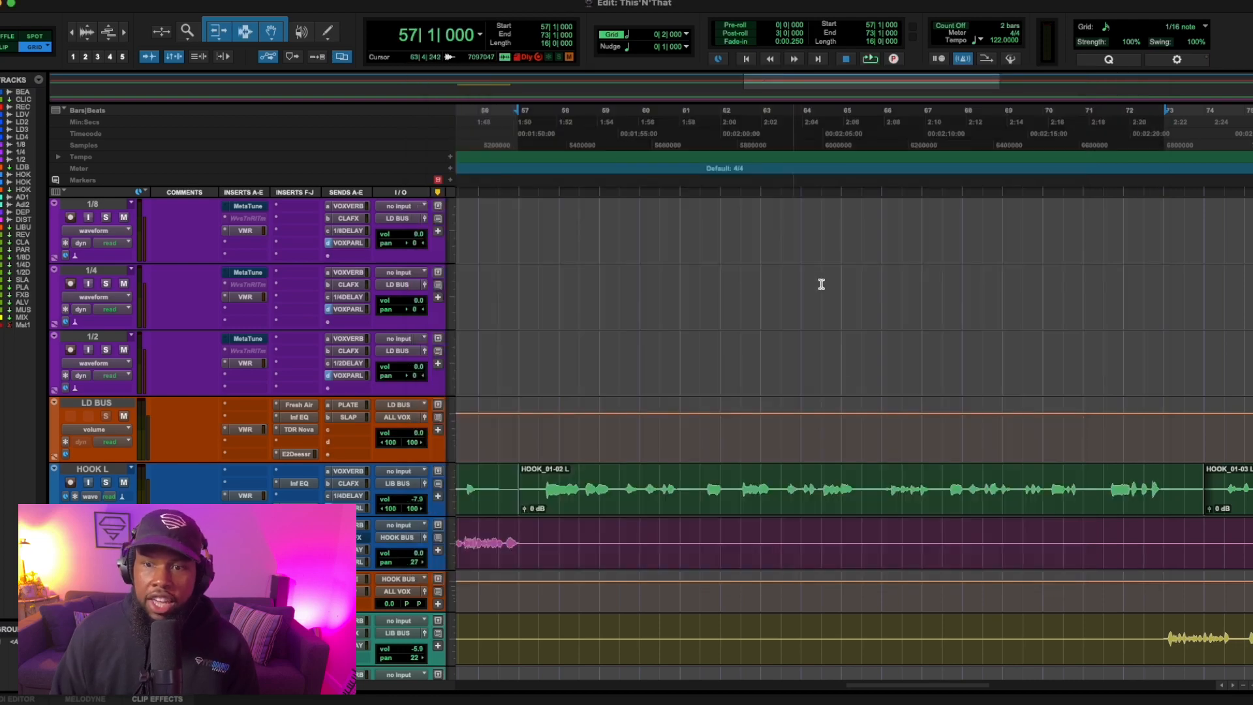
- Reopen the Virtual Mix Rack on LD BUS and bypass it
scroll(845, 375, up, 10)
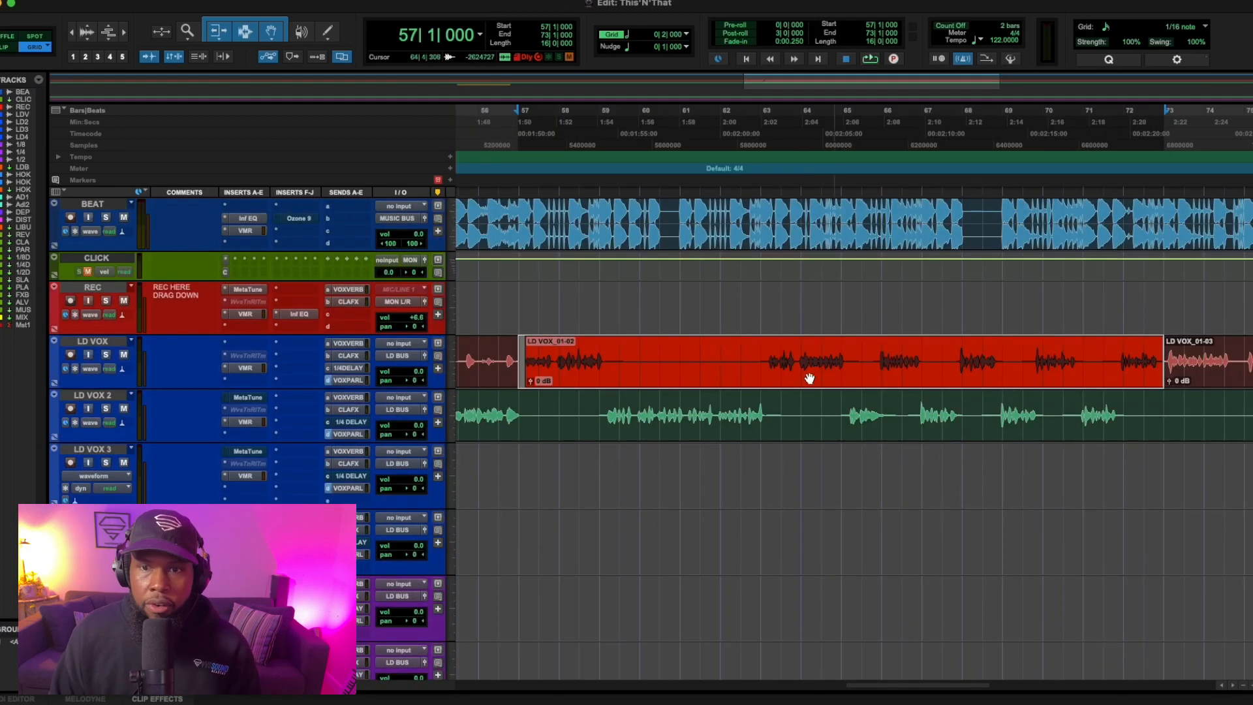
key(super+bracketright)
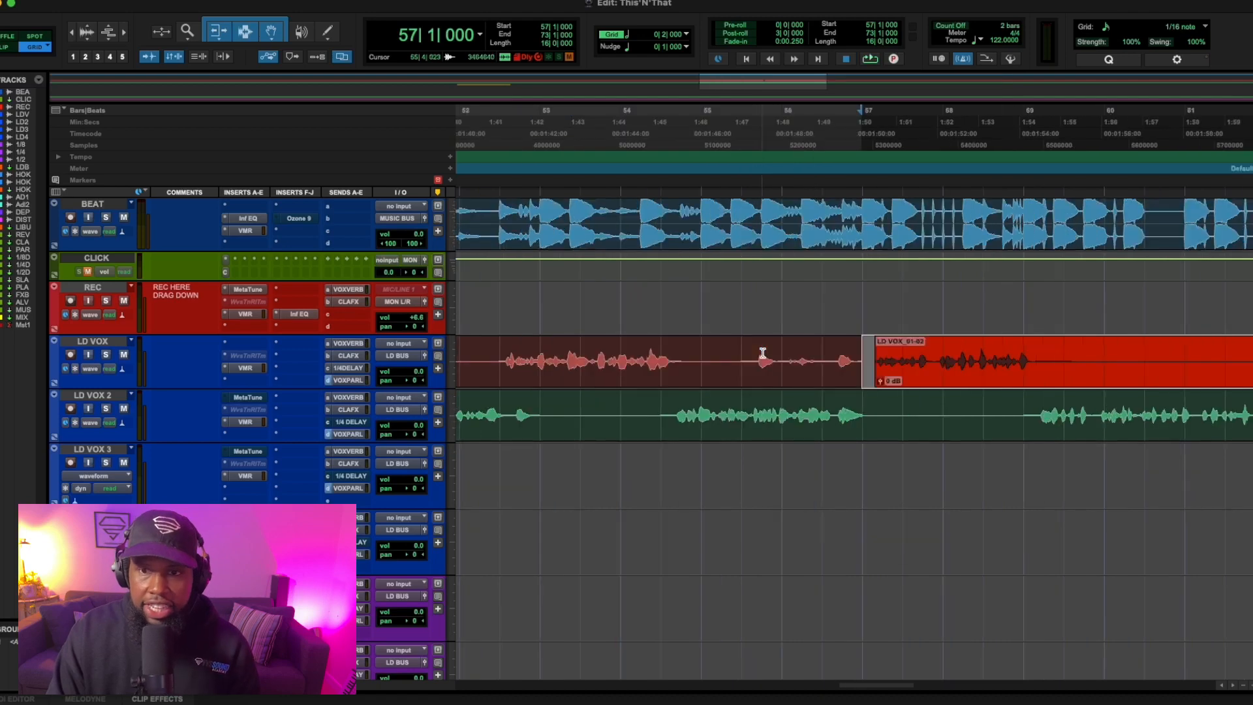
scroll(900, 366, right, 5)
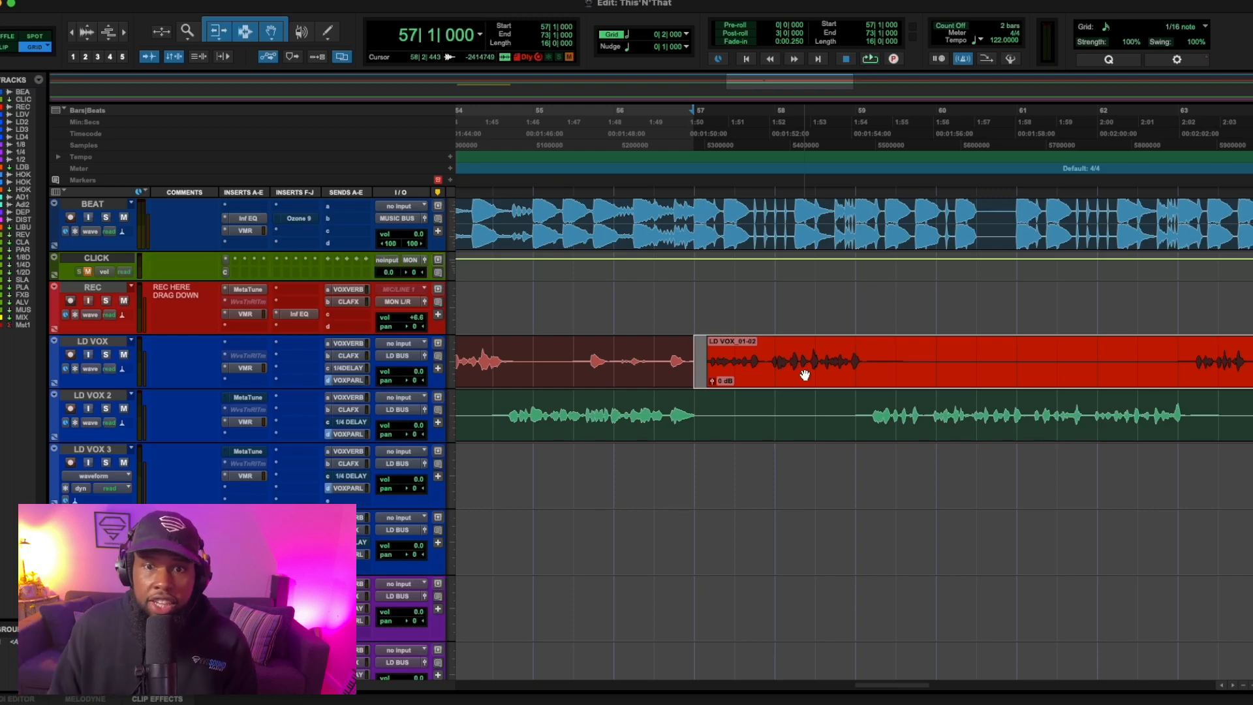
scroll(651, 439, down, 3)
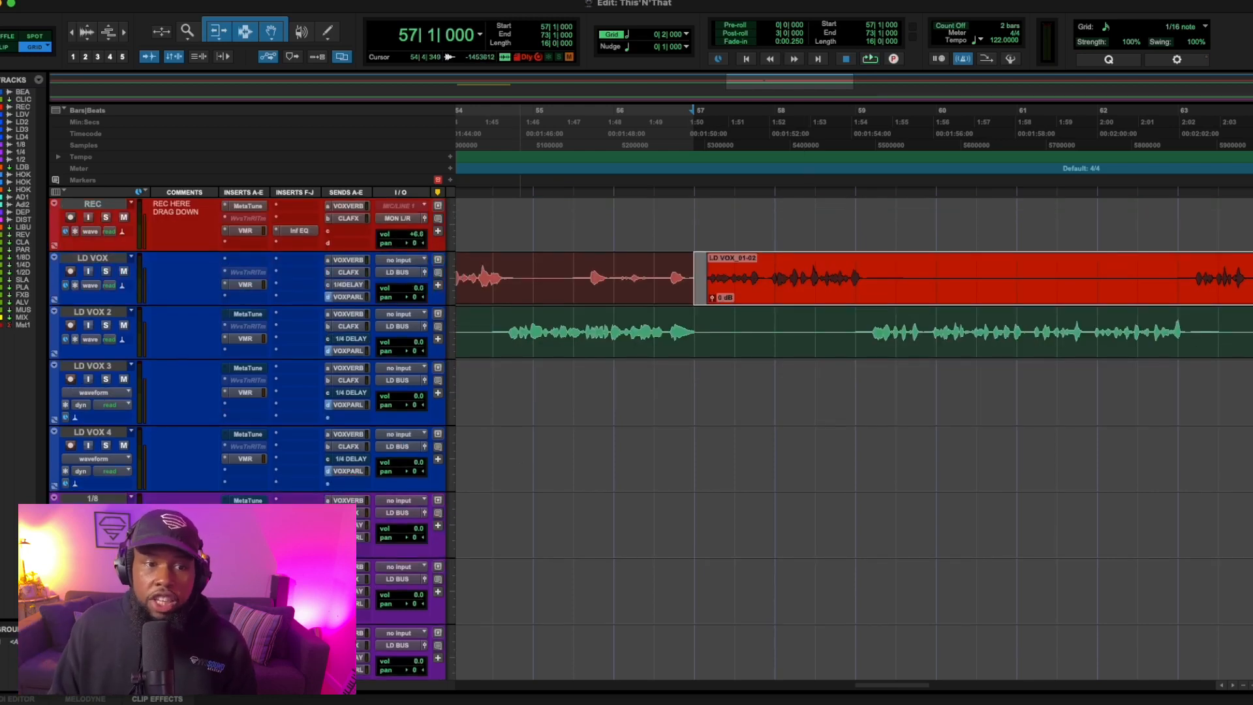
scroll(651, 439, down, 5)
click(245, 562)
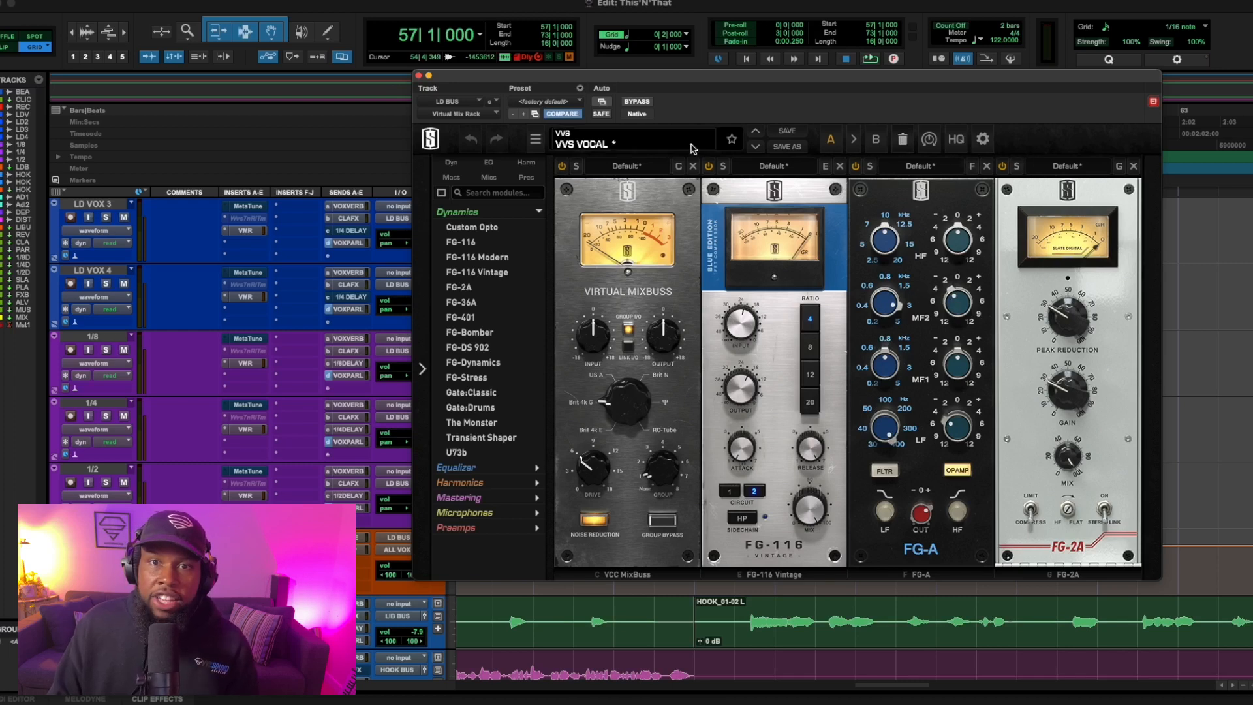
click(643, 103)
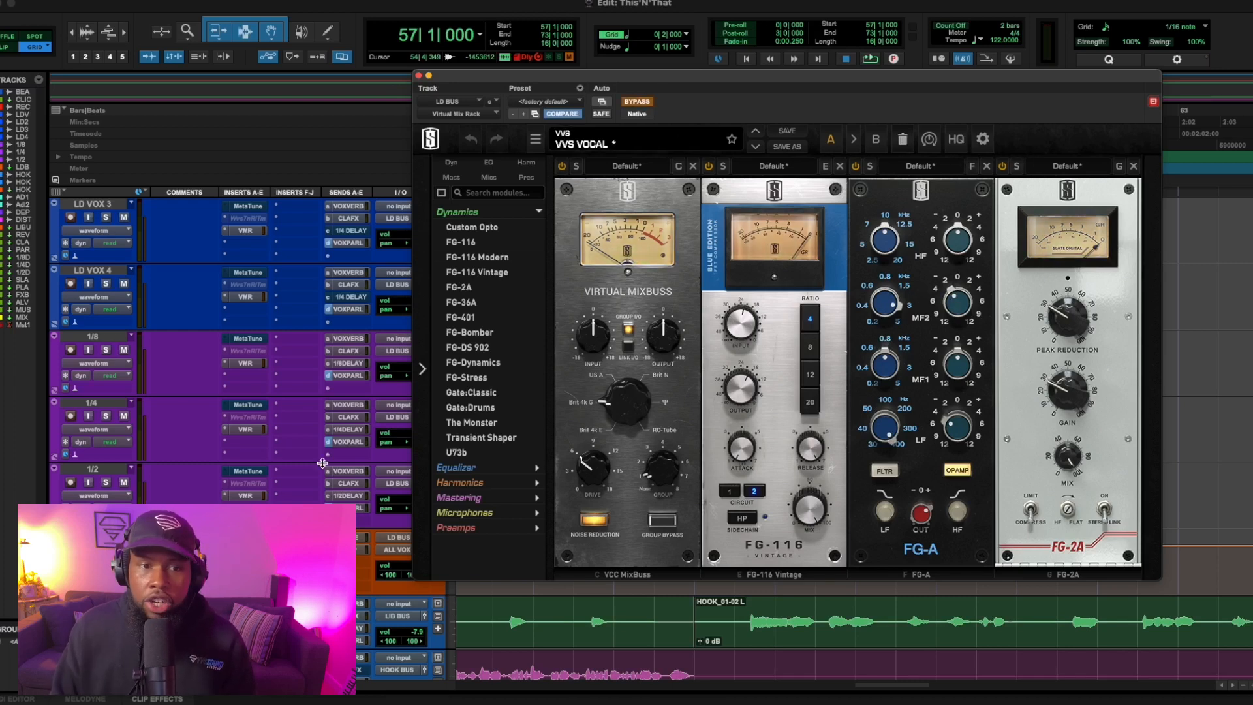
- Bypass the remaining LD BUS inserts: Fresh Air, Inf EQ, TDR Nova and E2Deesser
right_click(249, 536)
click(261, 542)
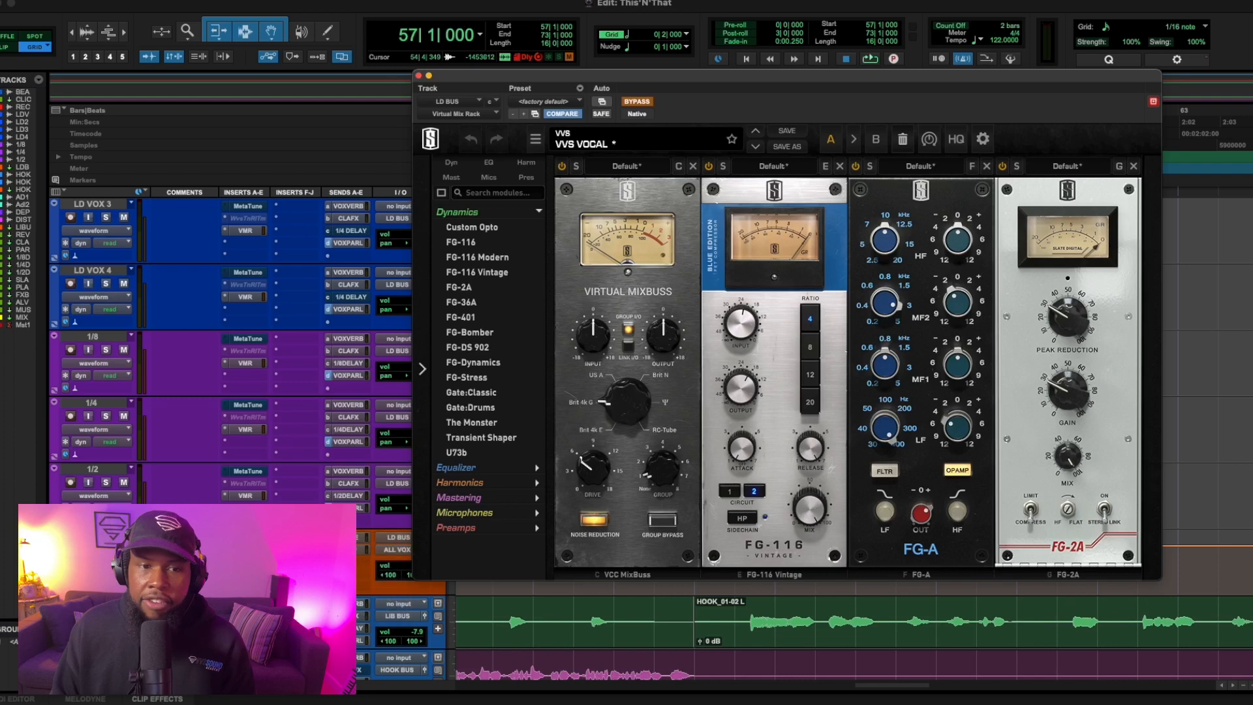
right_click(249, 549)
click(262, 554)
right_click(249, 562)
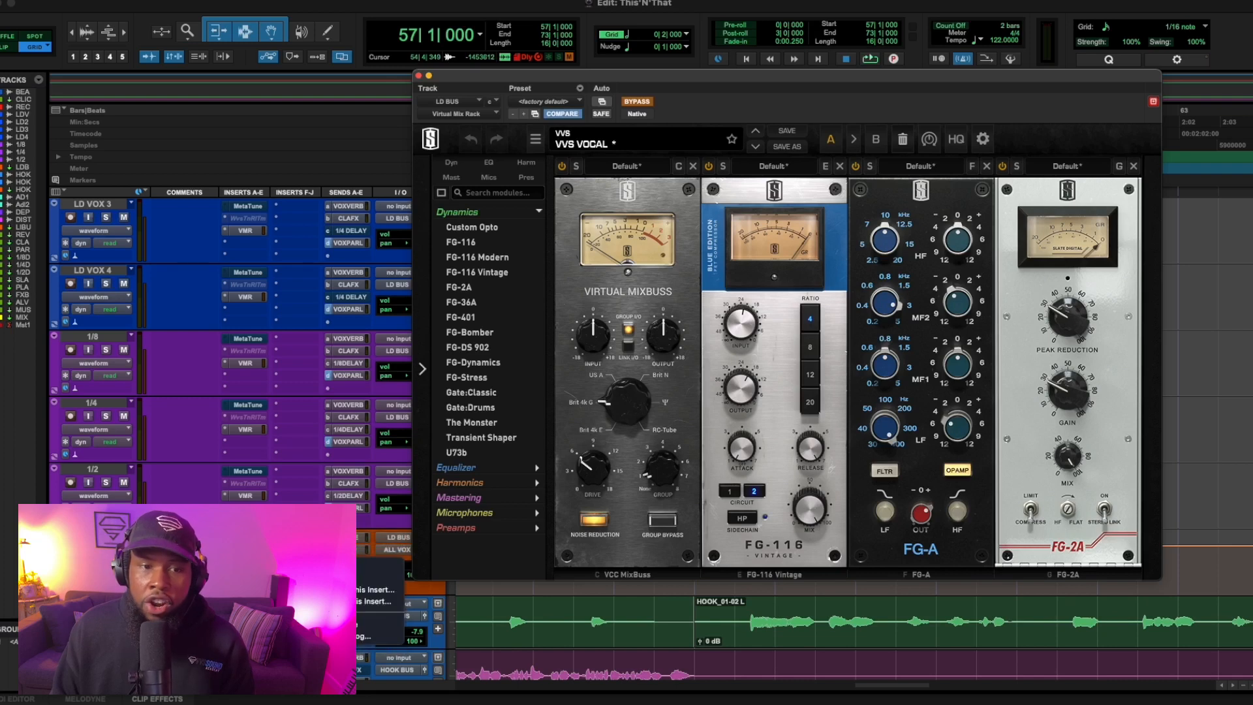
click(261, 567)
right_click(250, 574)
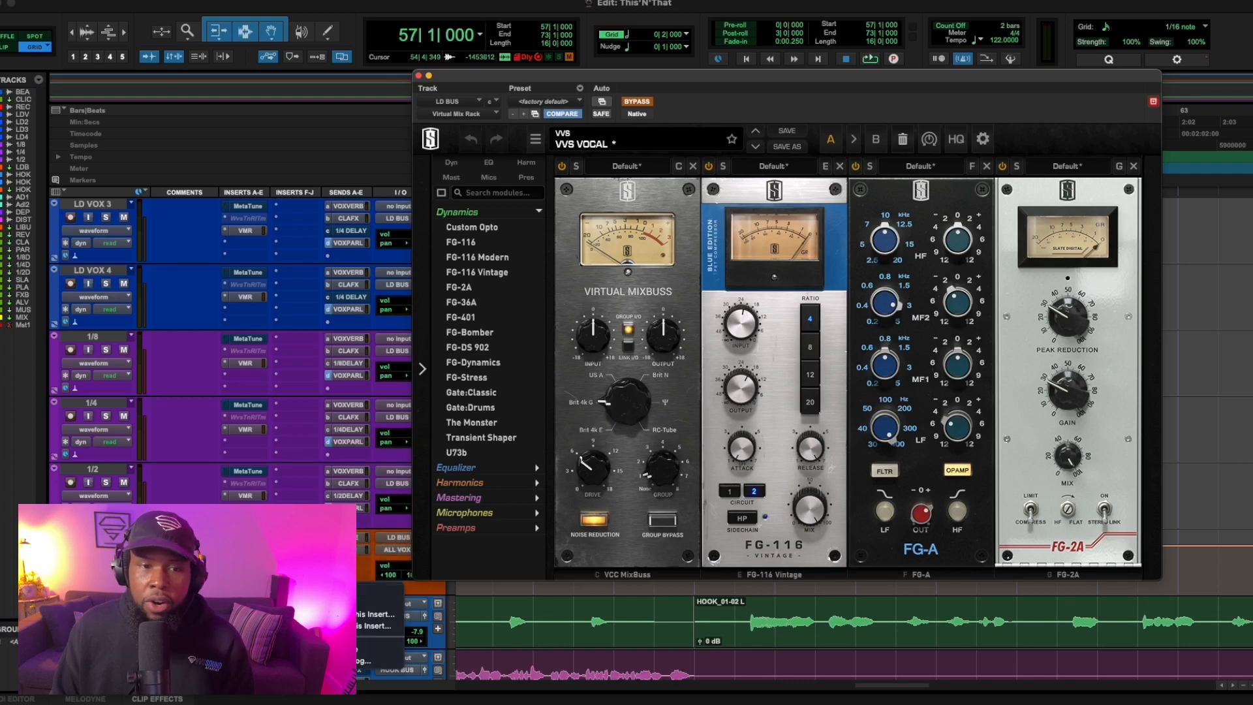
click(261, 589)
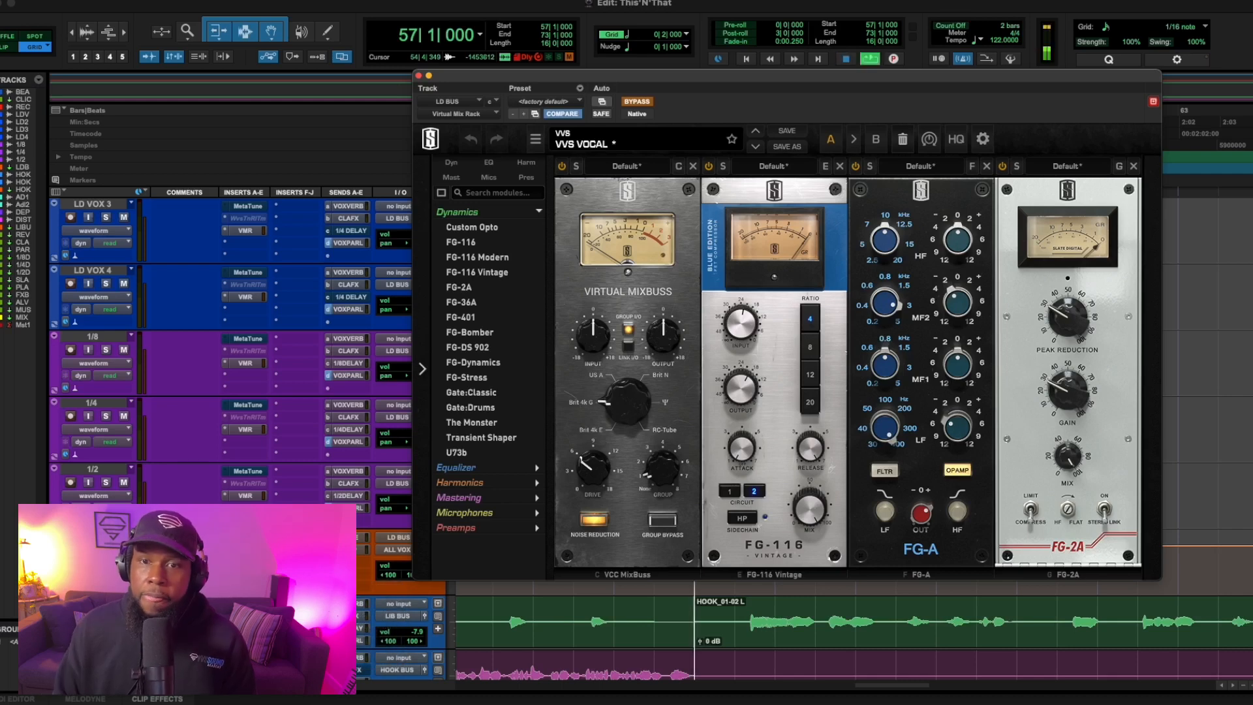
- Play the song from bar 57 without the LD BUS processing, moving the plug-in window clear of the upper tracks
key(space)
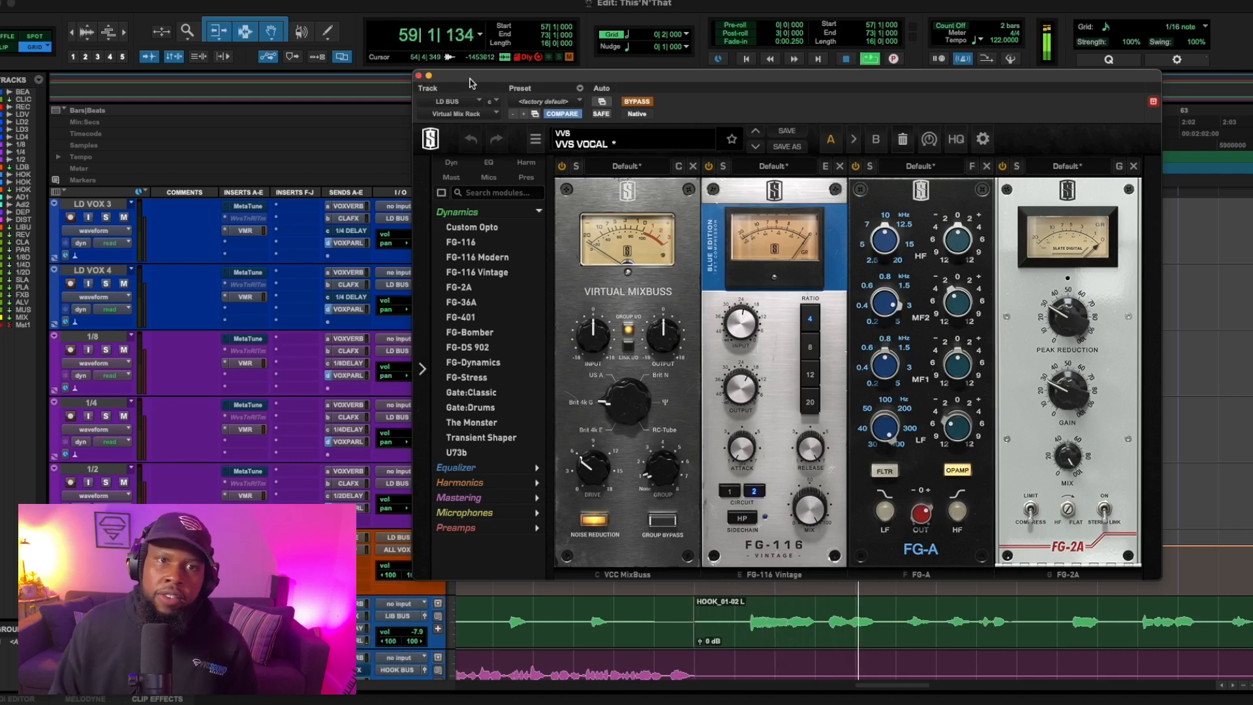
drag(472, 82, 246, 207)
scroll(1076, 310, up, 5)
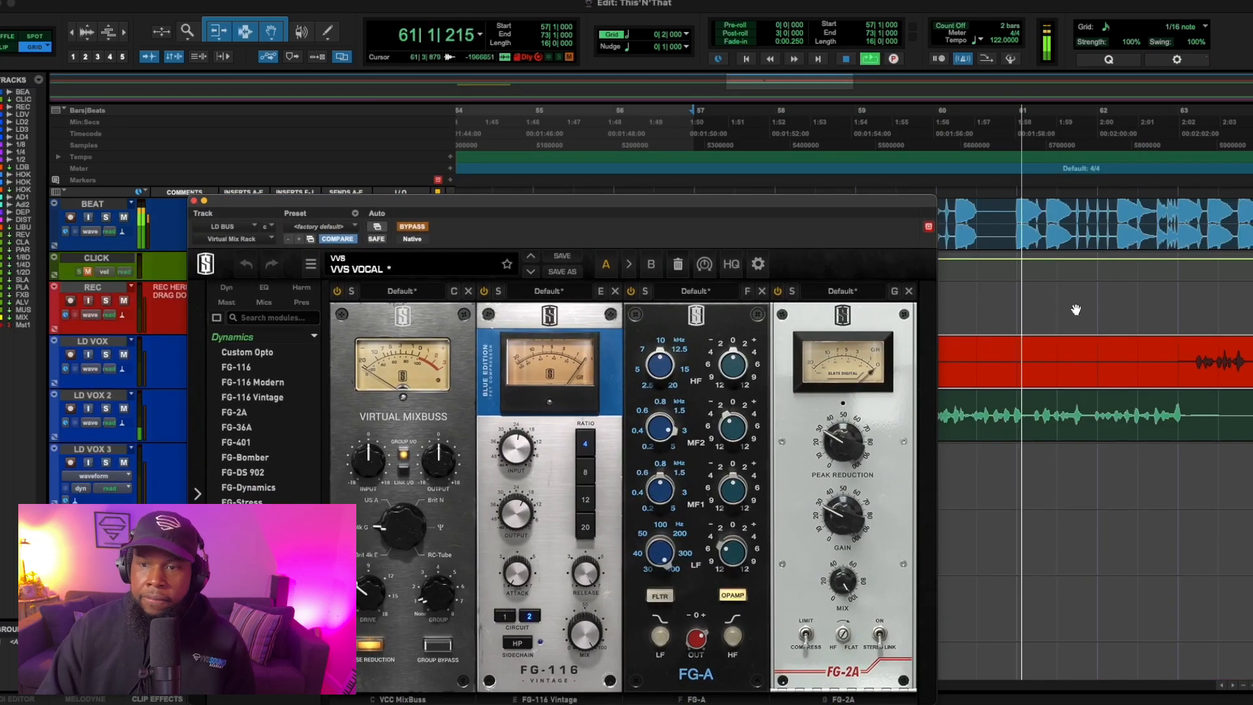
key(space)
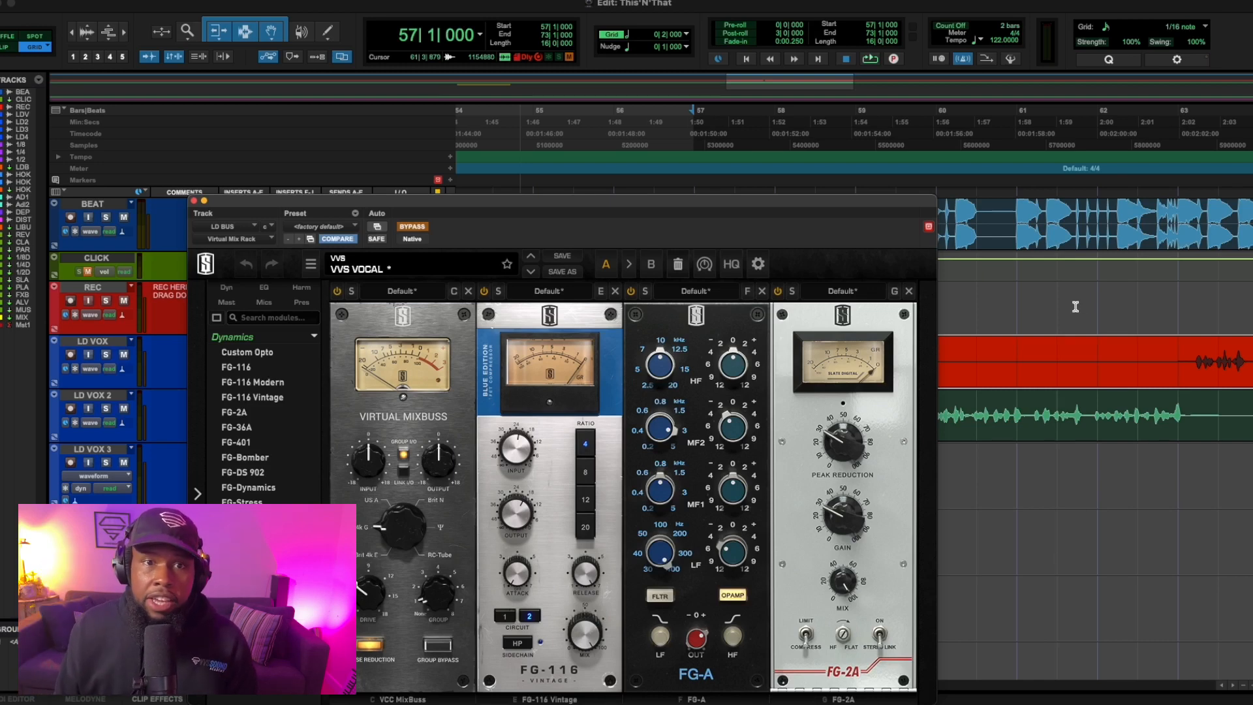
- Re-enable the Virtual Mix Rack on LD BUS and play the song from bar 57, moving the plug-in window back up
click(413, 228)
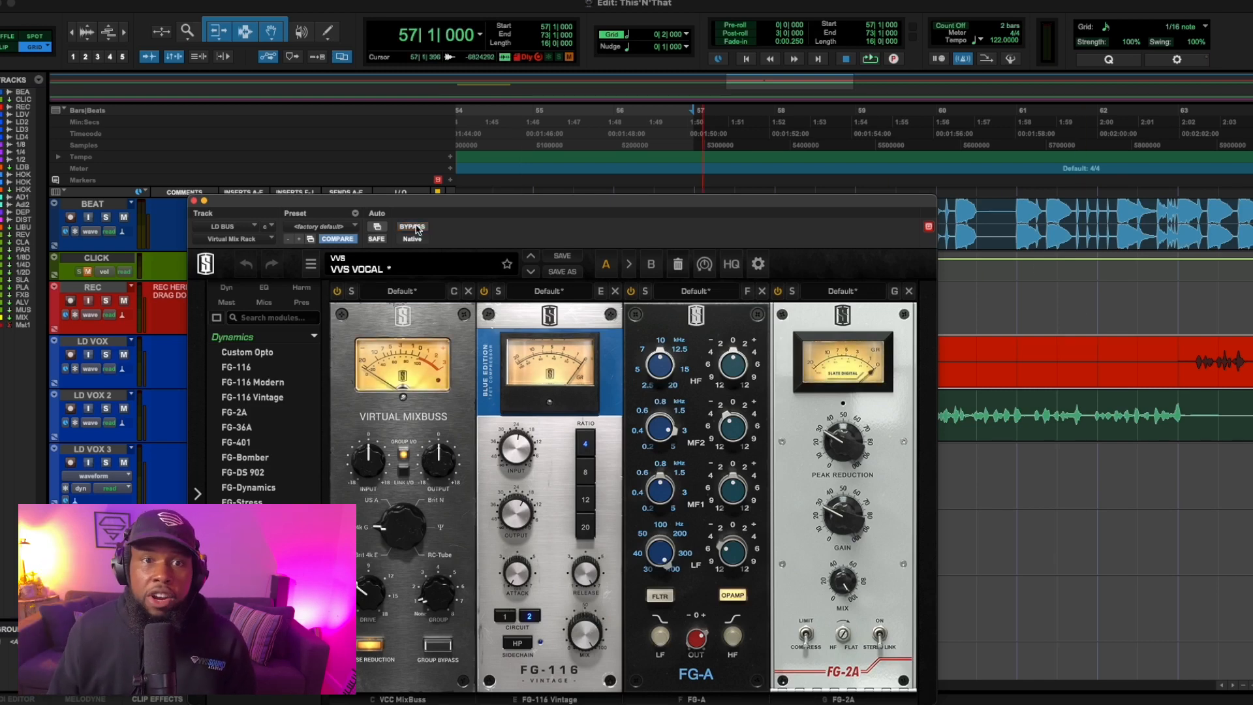
key(space)
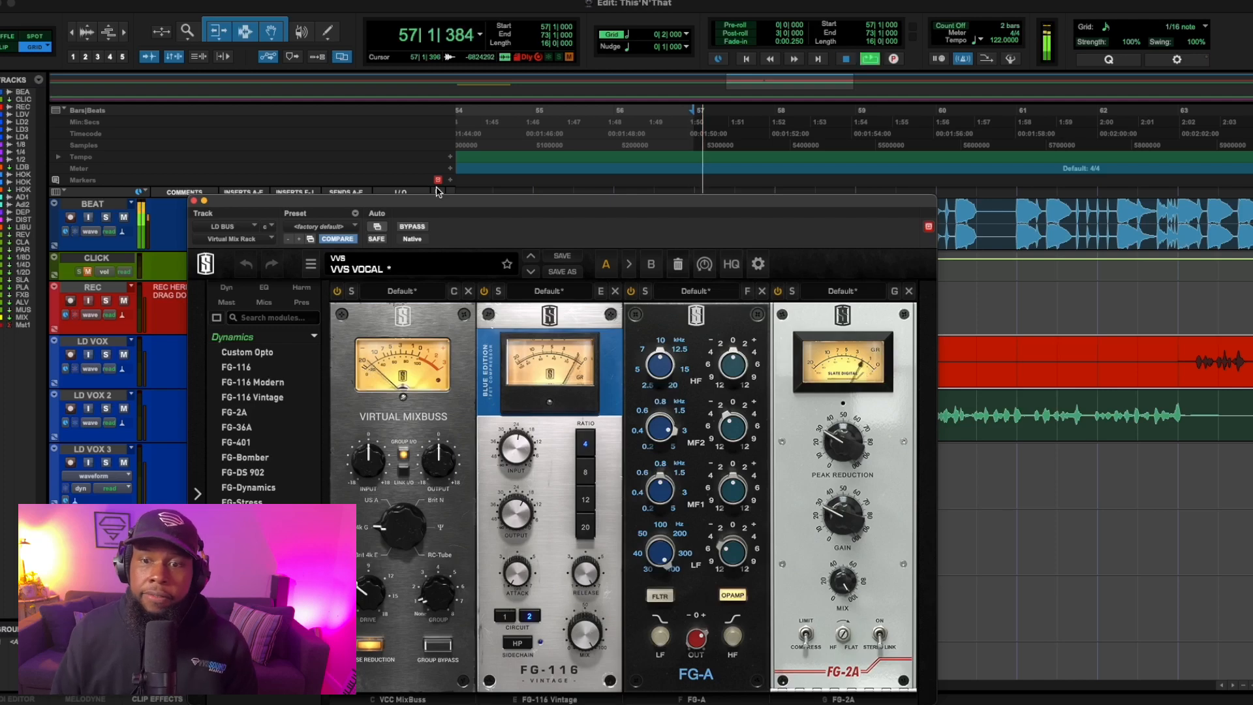
drag(472, 201, 613, 73)
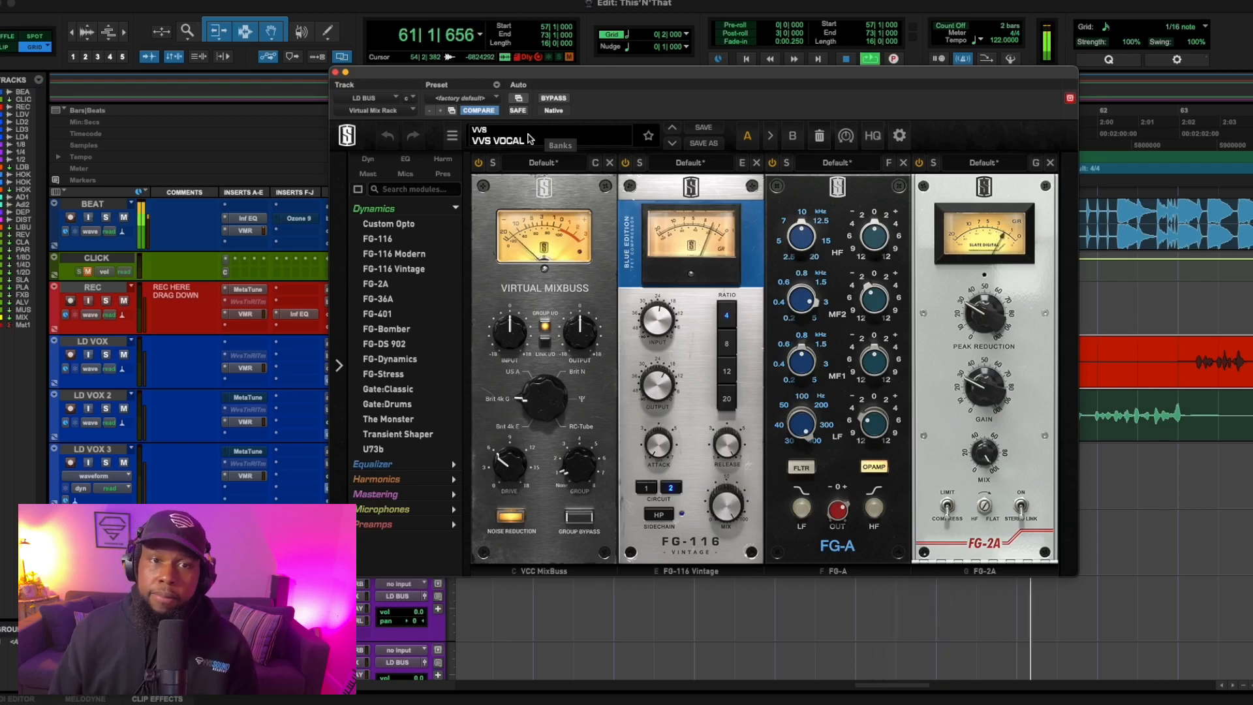
- Close the Virtual Mix Rack window, return to the LD BUS track and stop playback
click(336, 71)
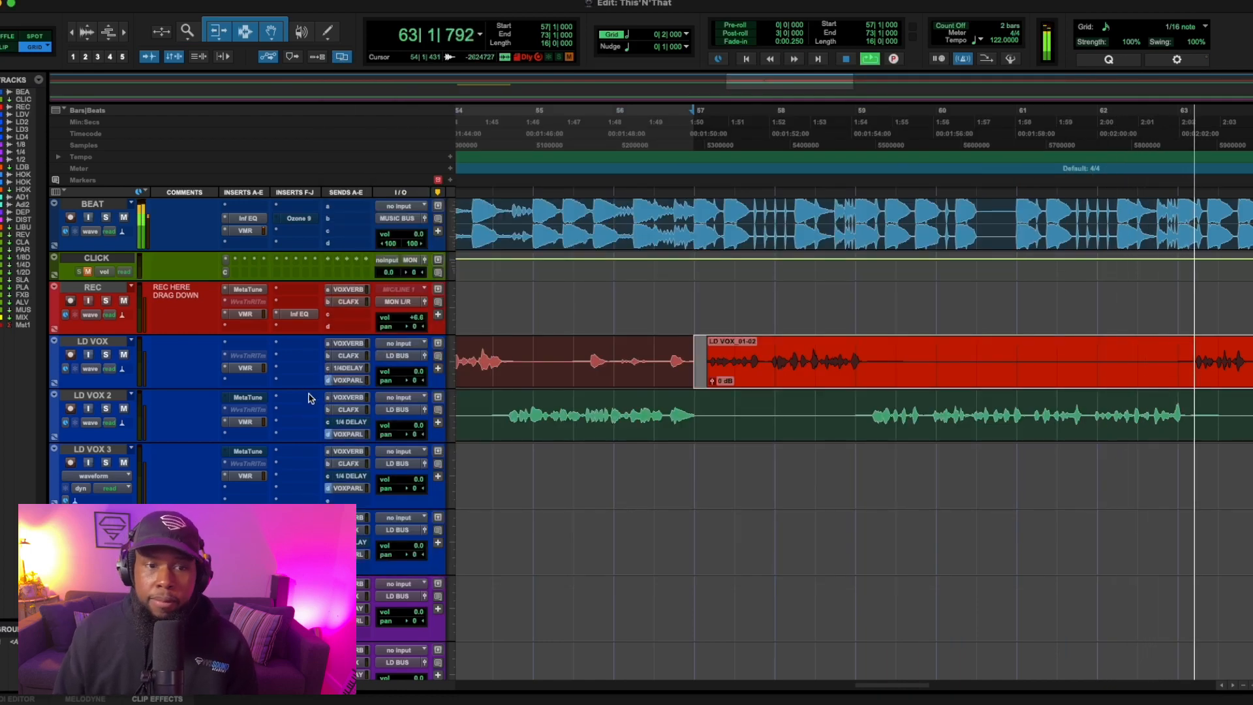
scroll(307, 397, down, 10)
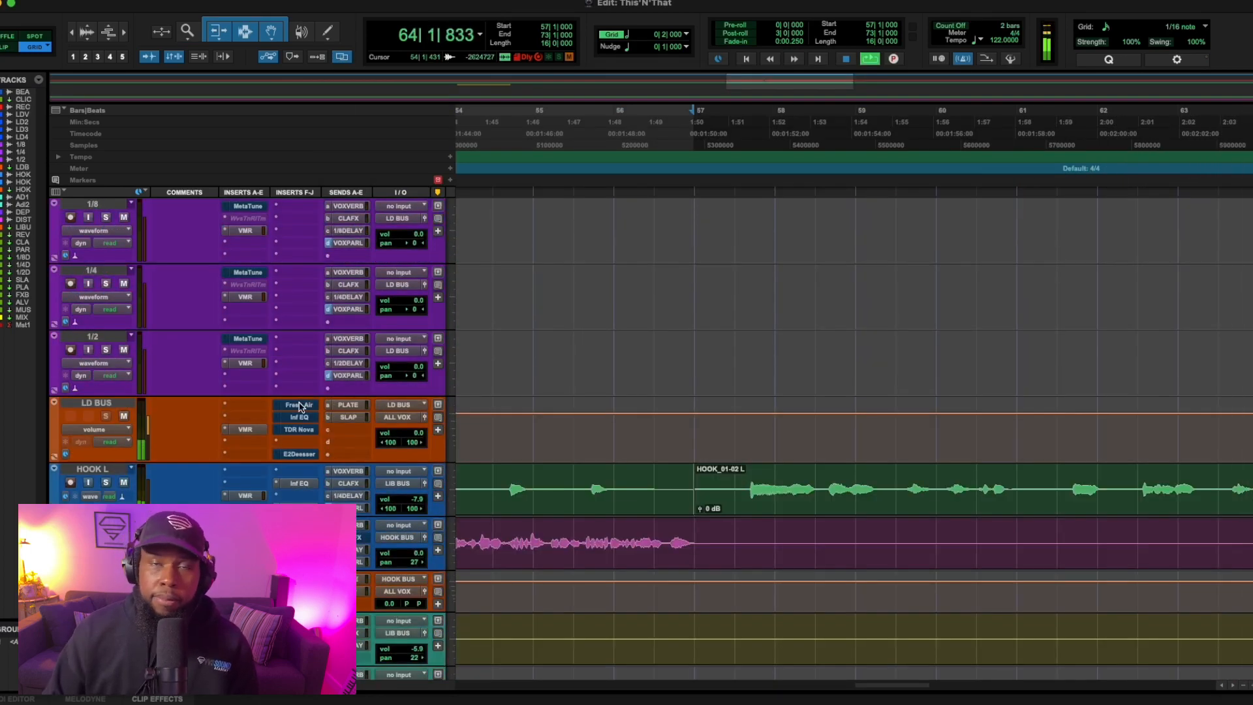
key(space)
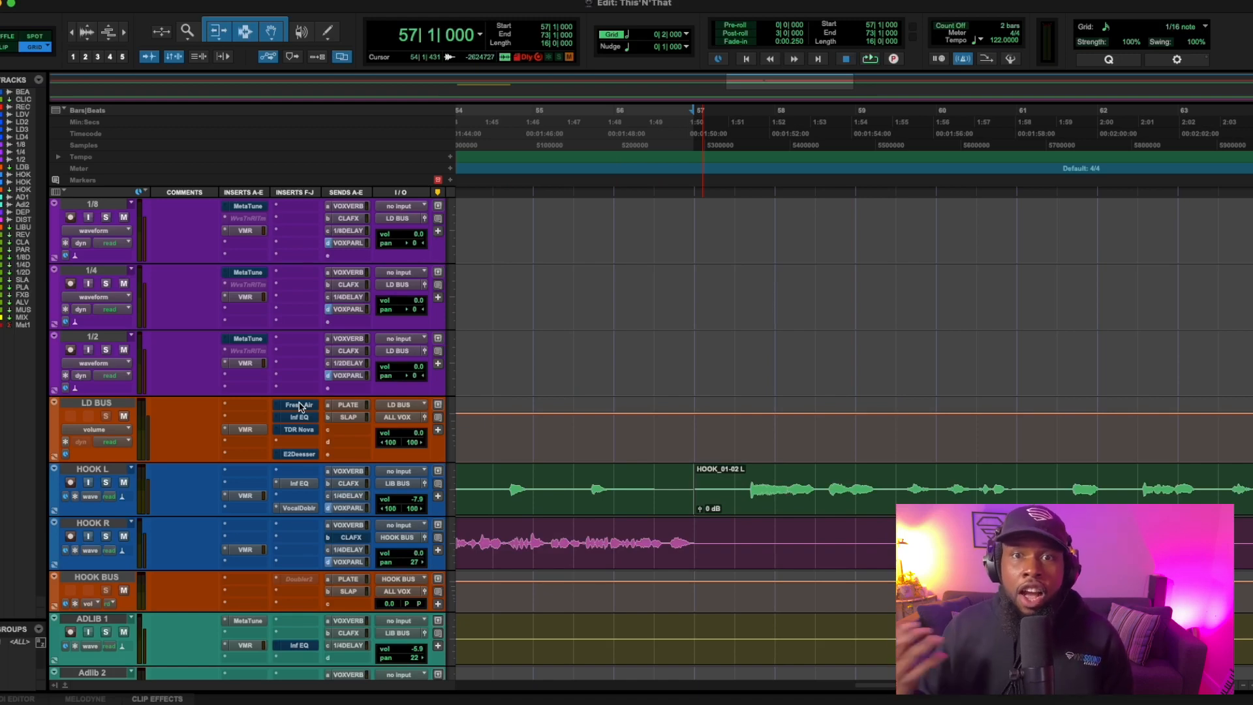
- Open Fresh Air on LD BUS and play the song from bar 57 with the plug-in bypassed
click(299, 406)
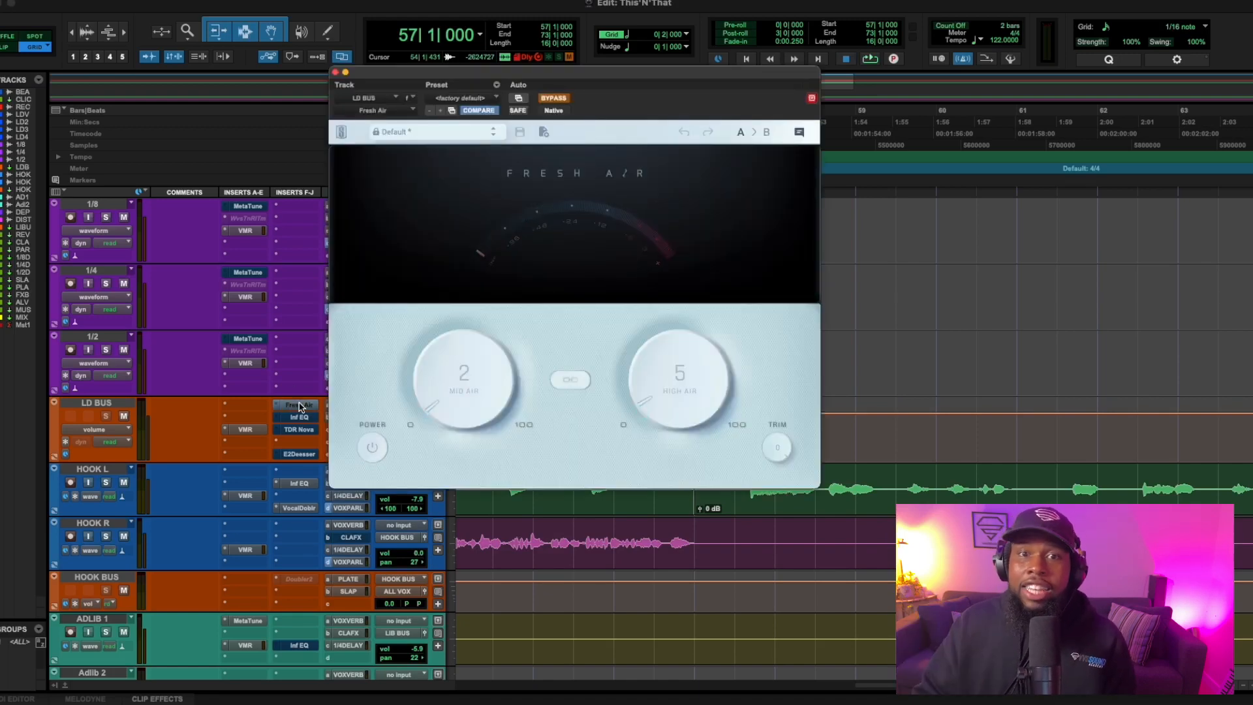
click(554, 97)
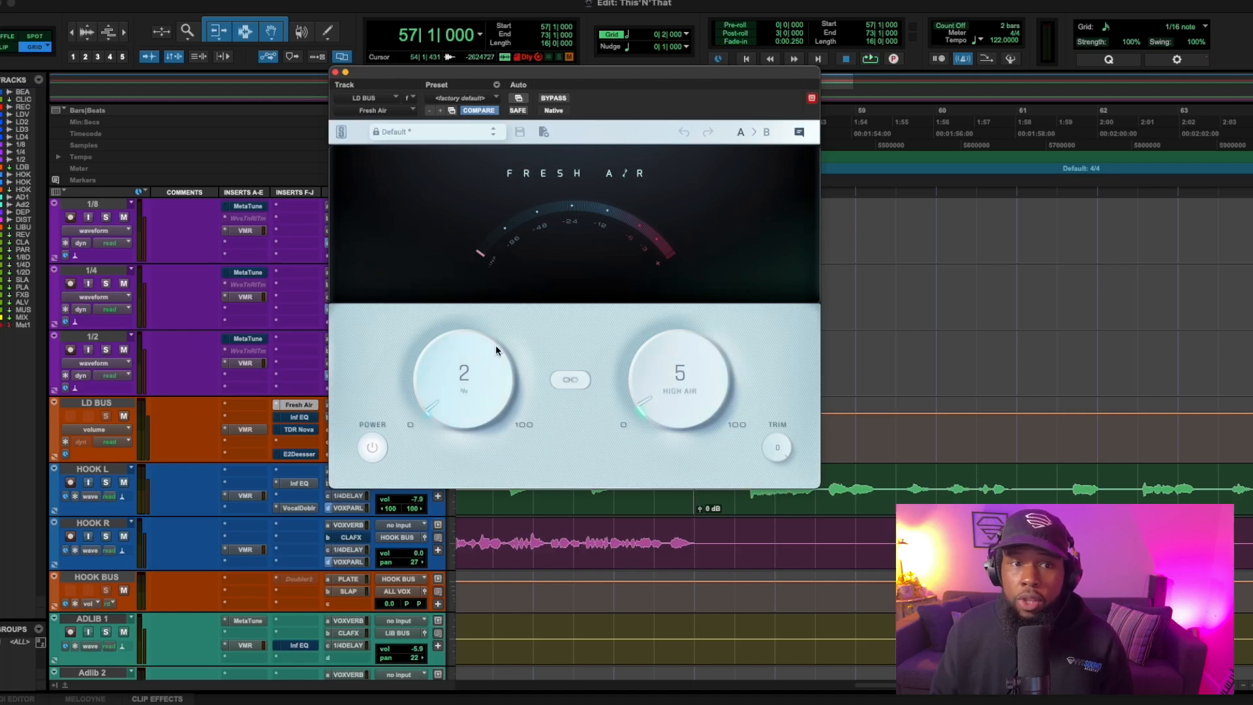
click(554, 98)
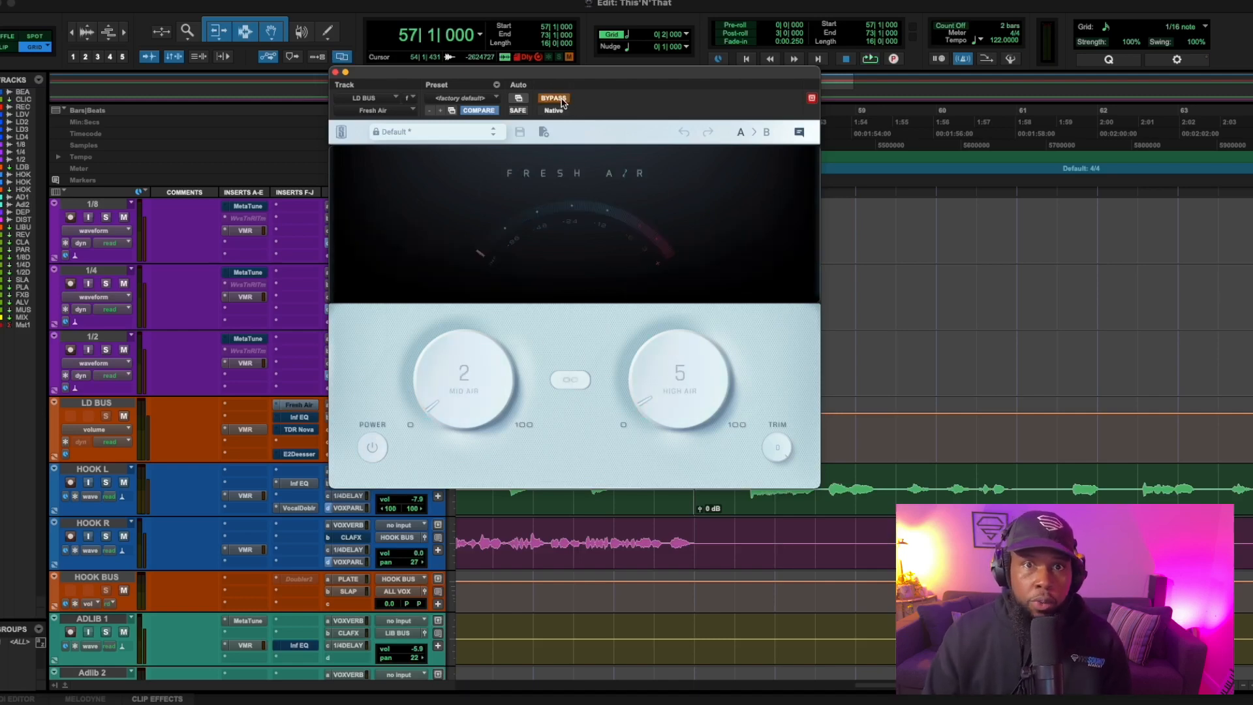
key(space)
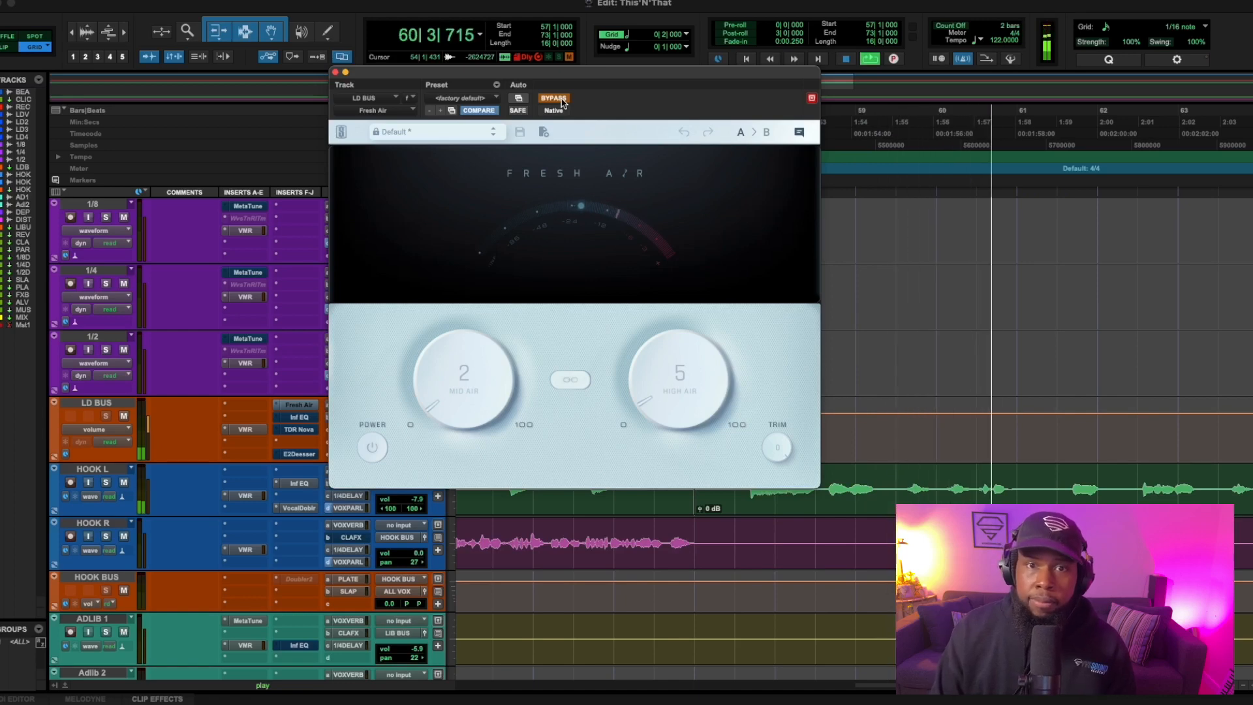
key(space)
- Re-enable Fresh Air on LD BUS, play the song from bar 57 with it active and close its window
click(560, 100)
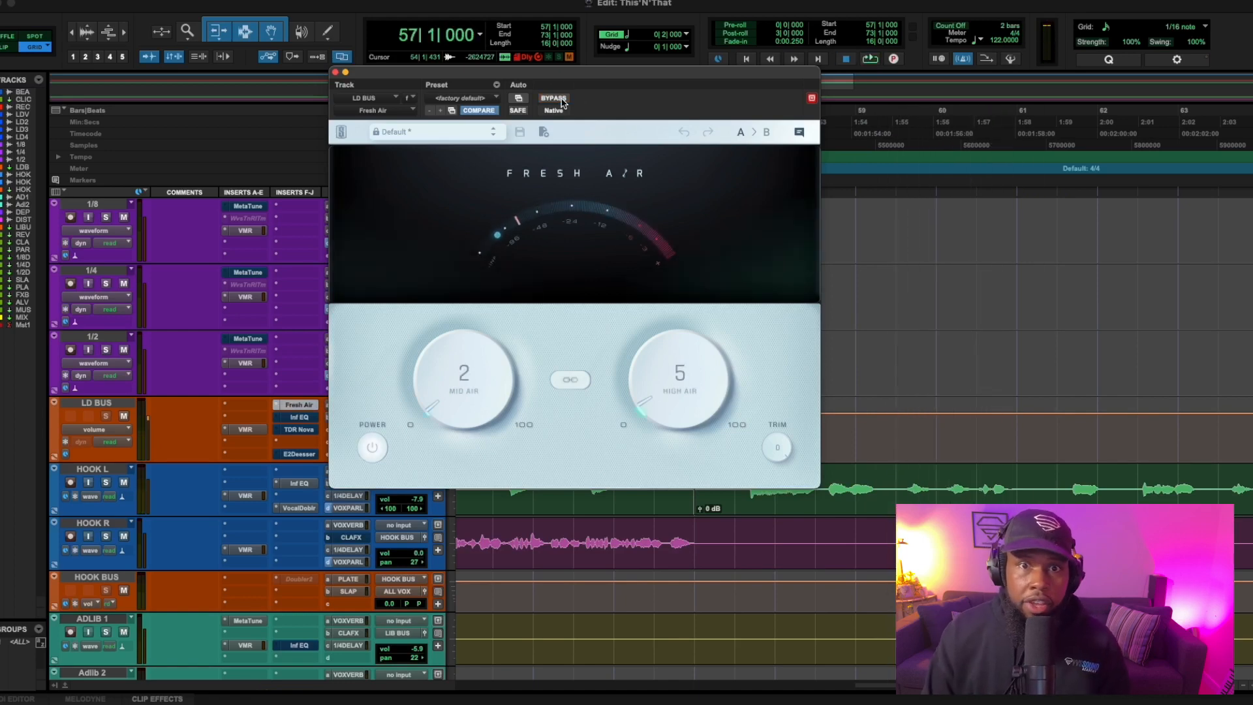
key(space)
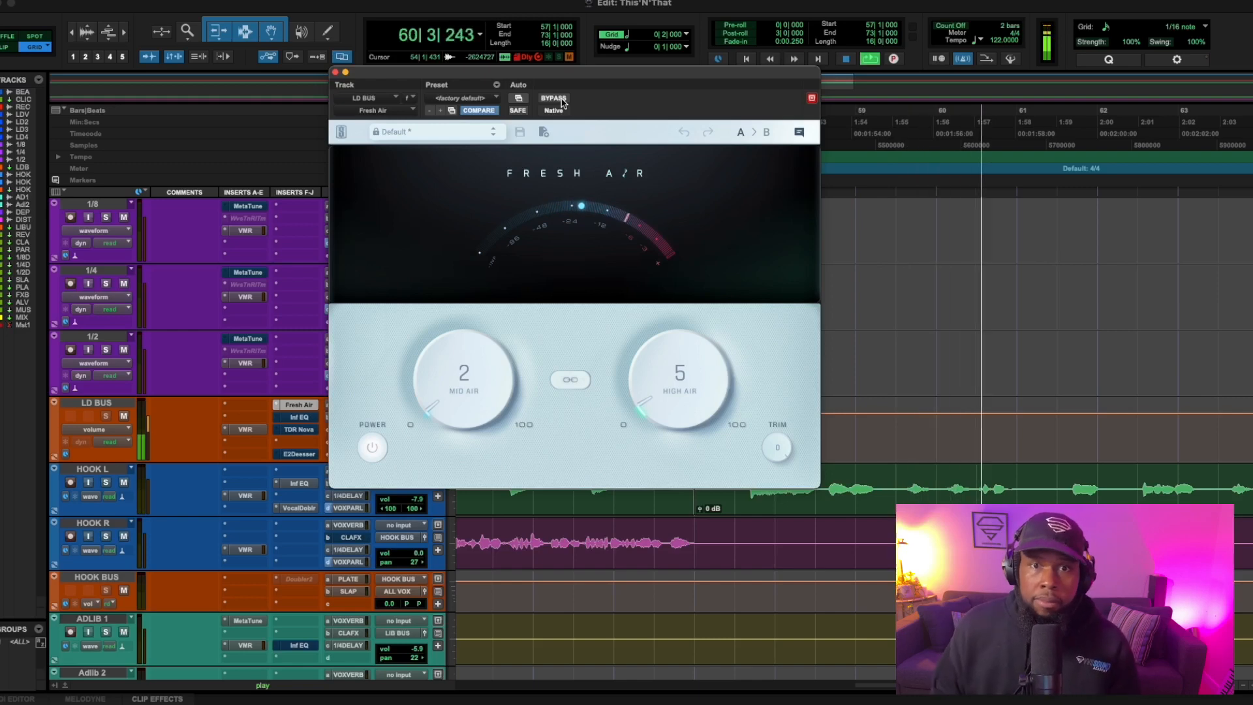
key(space)
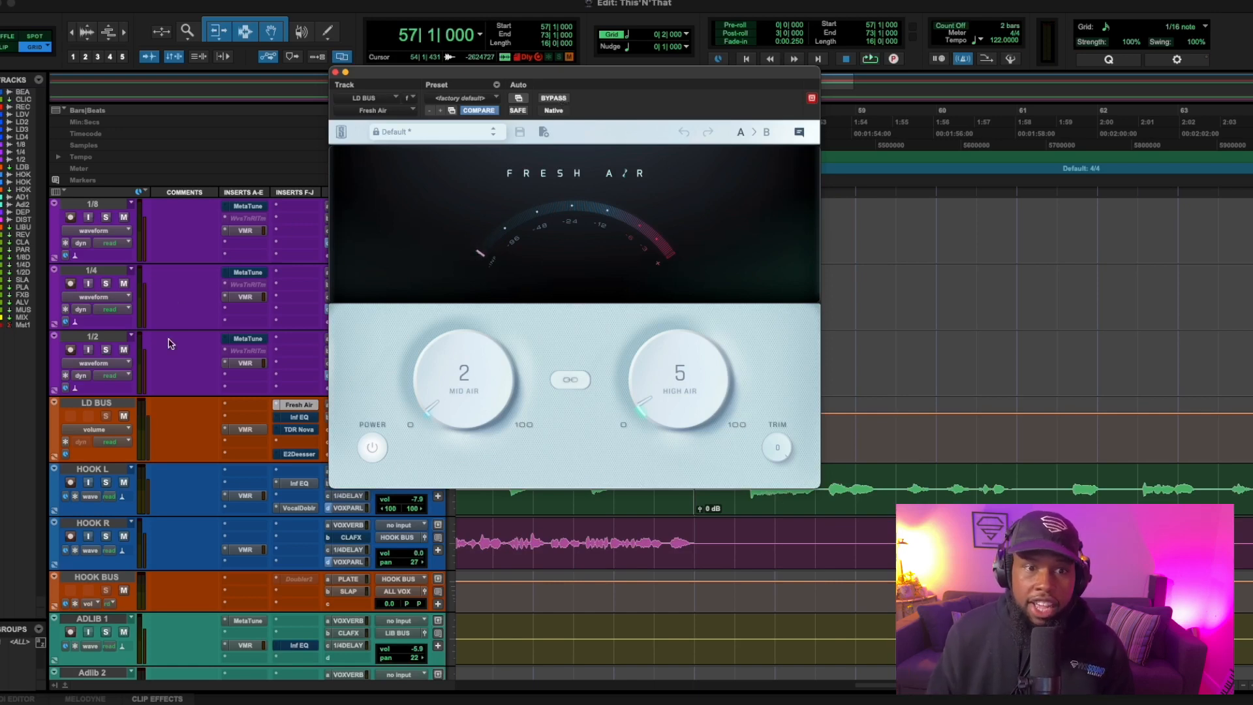
click(335, 72)
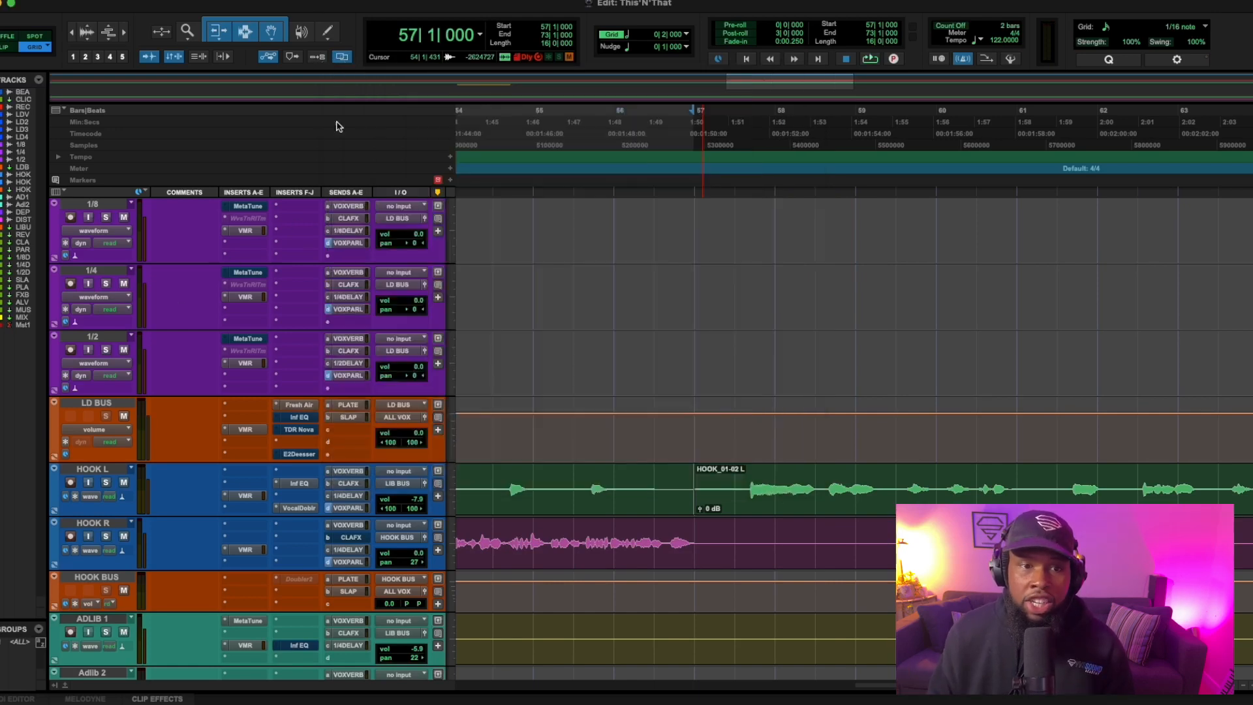
- Re-enable E2Deesser on LD BUS and play the song from bar 57, first with its window open and again with it closed
right_click(288, 453)
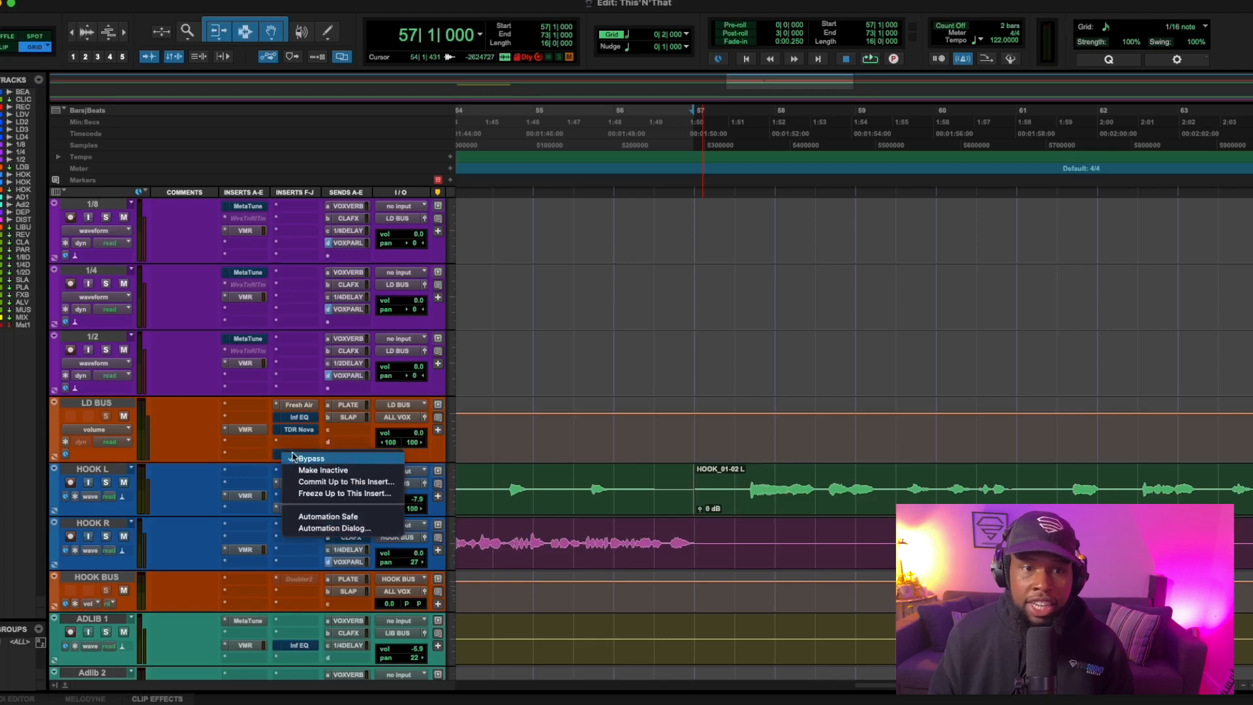
click(324, 458)
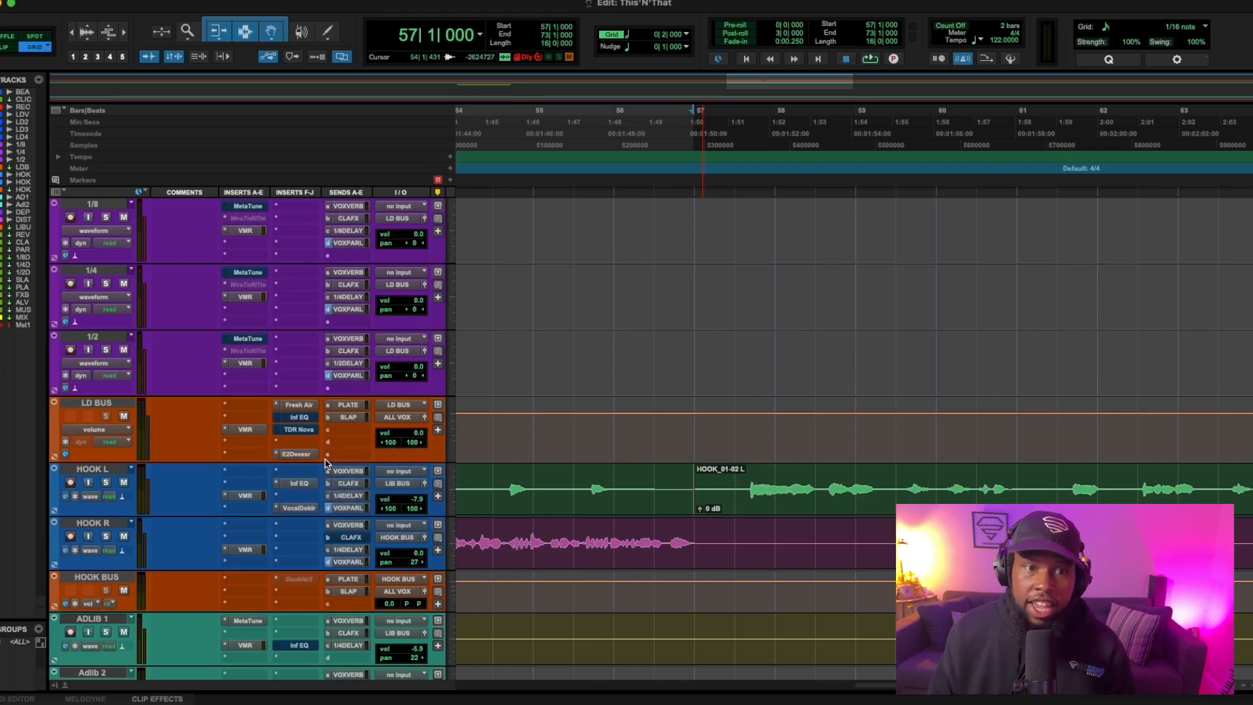
click(301, 455)
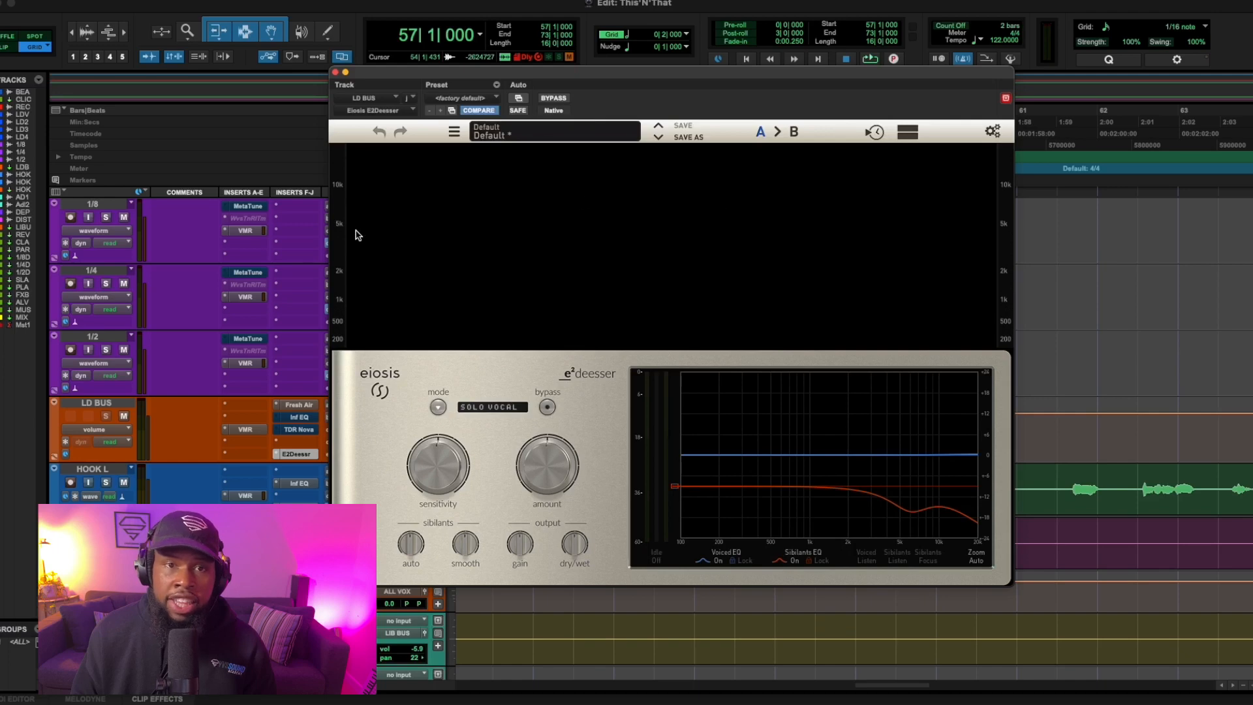
key(space)
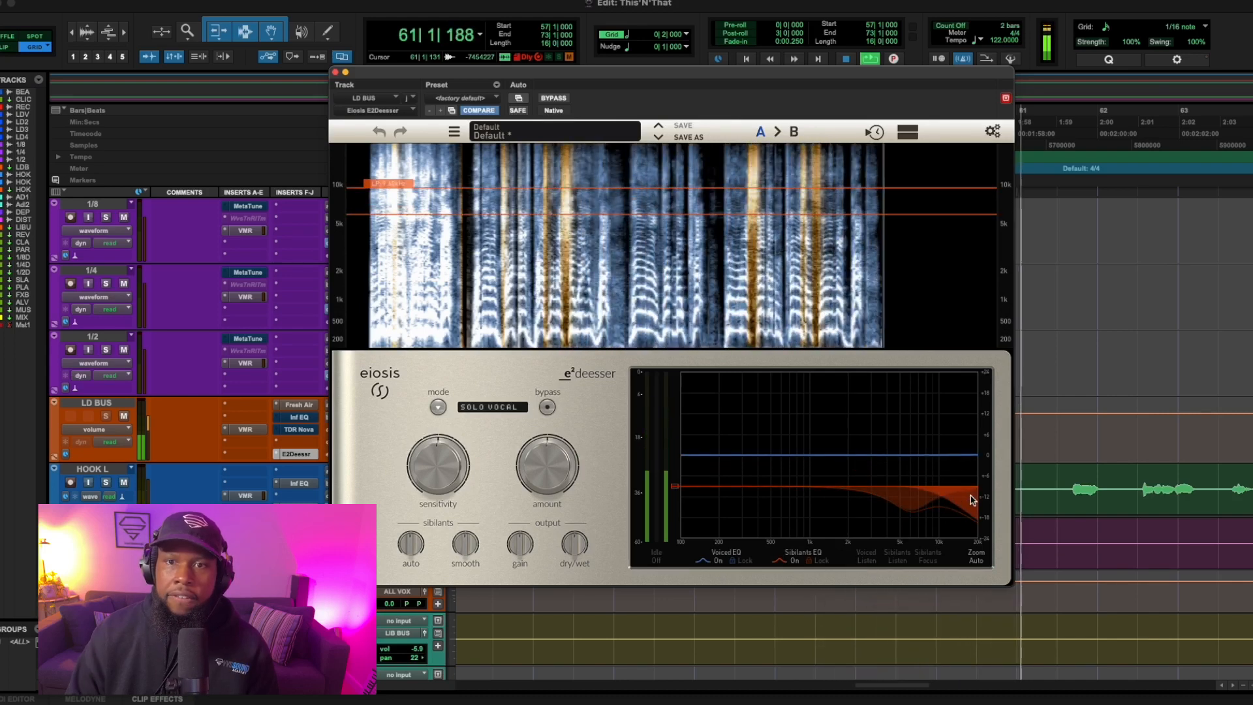
key(space)
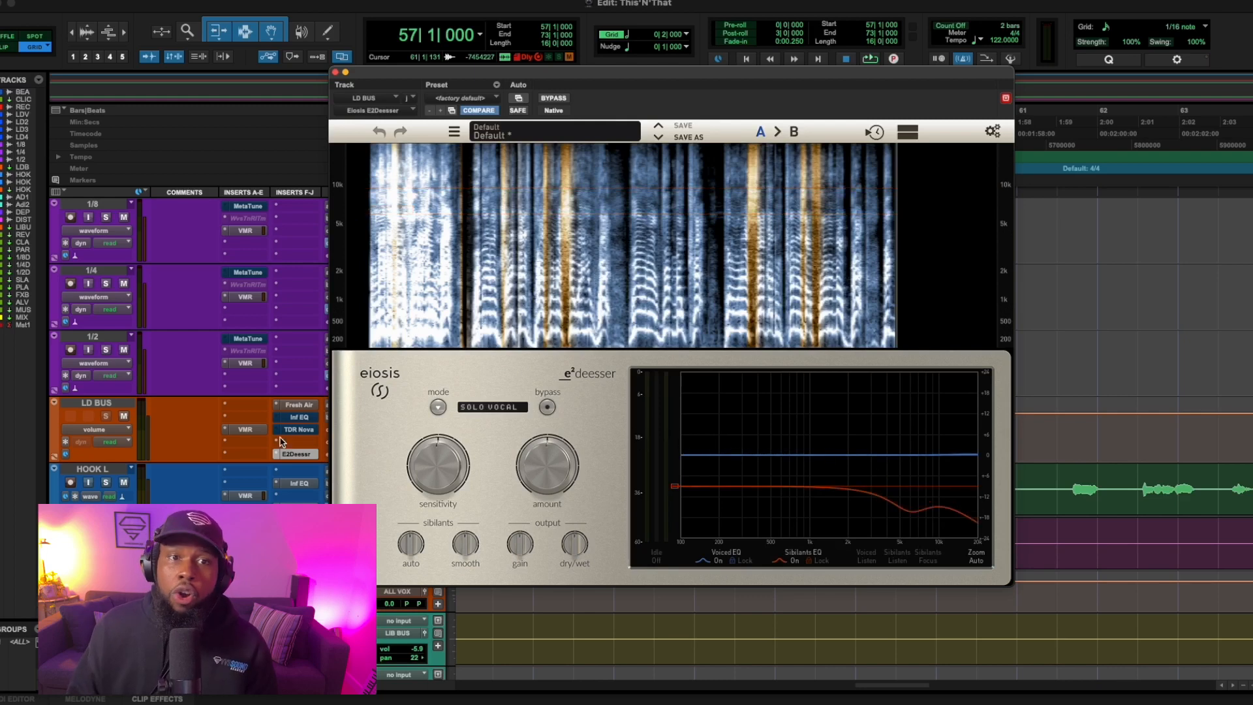
click(336, 72)
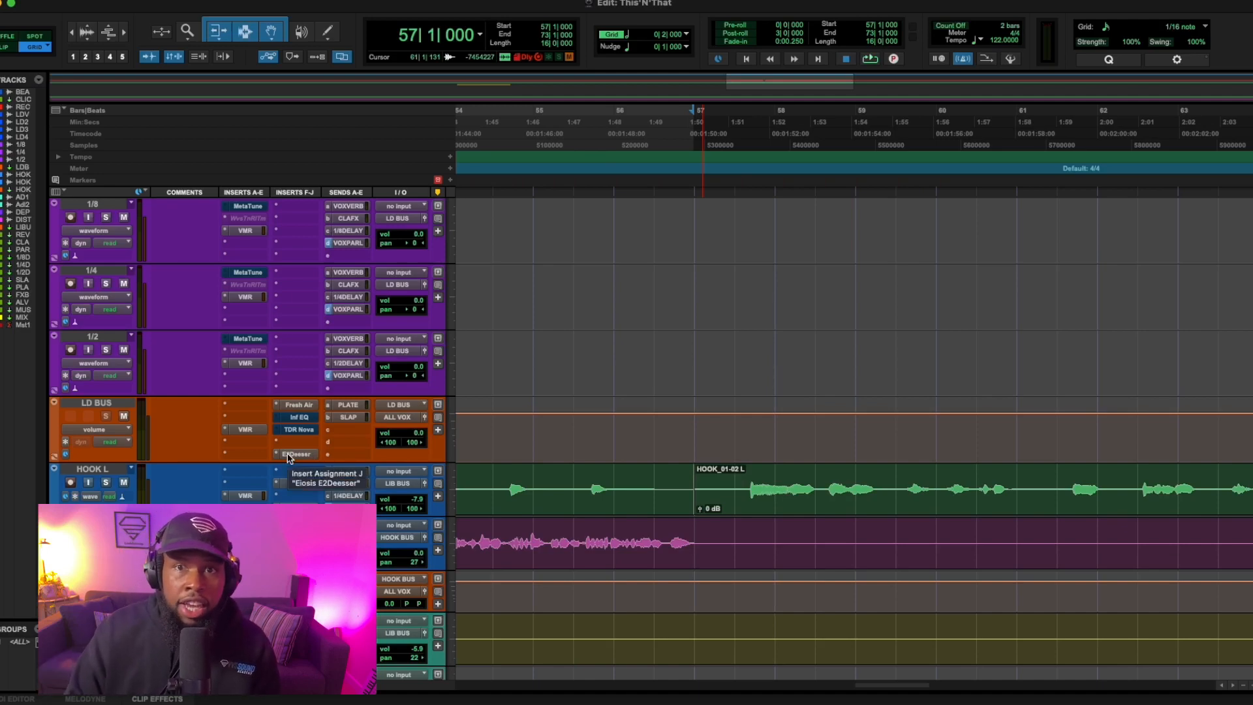
key(space)
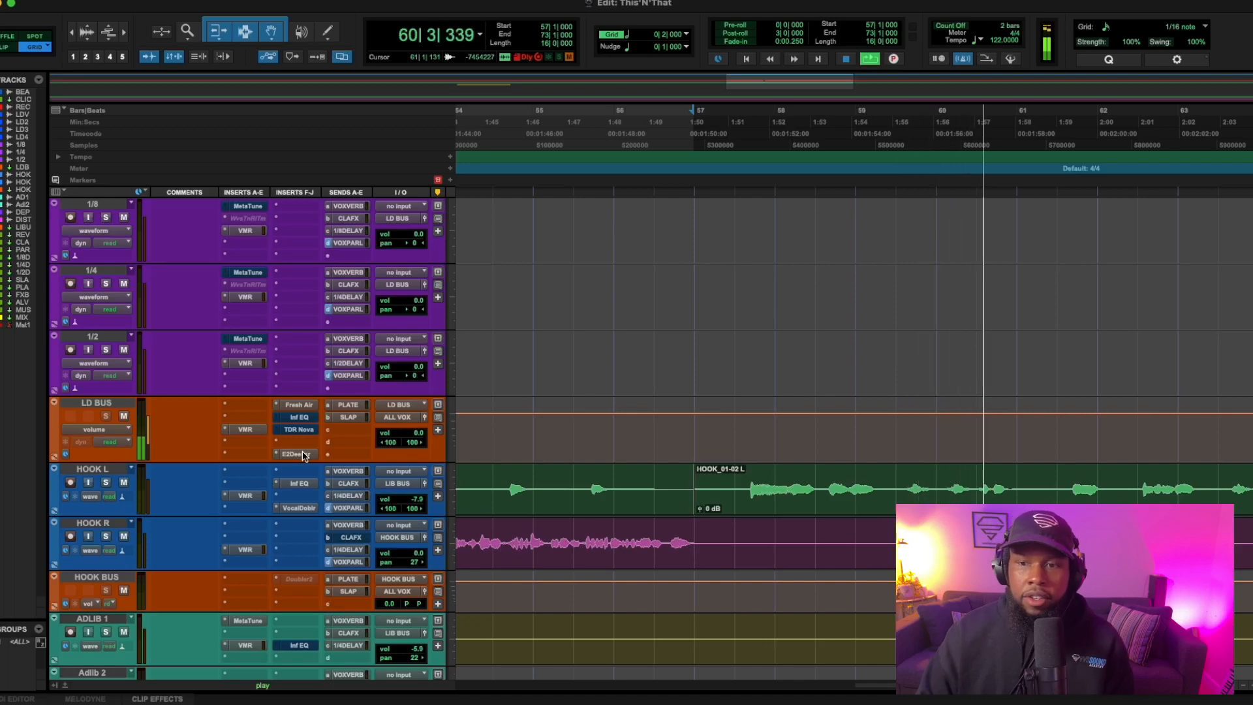
key(space)
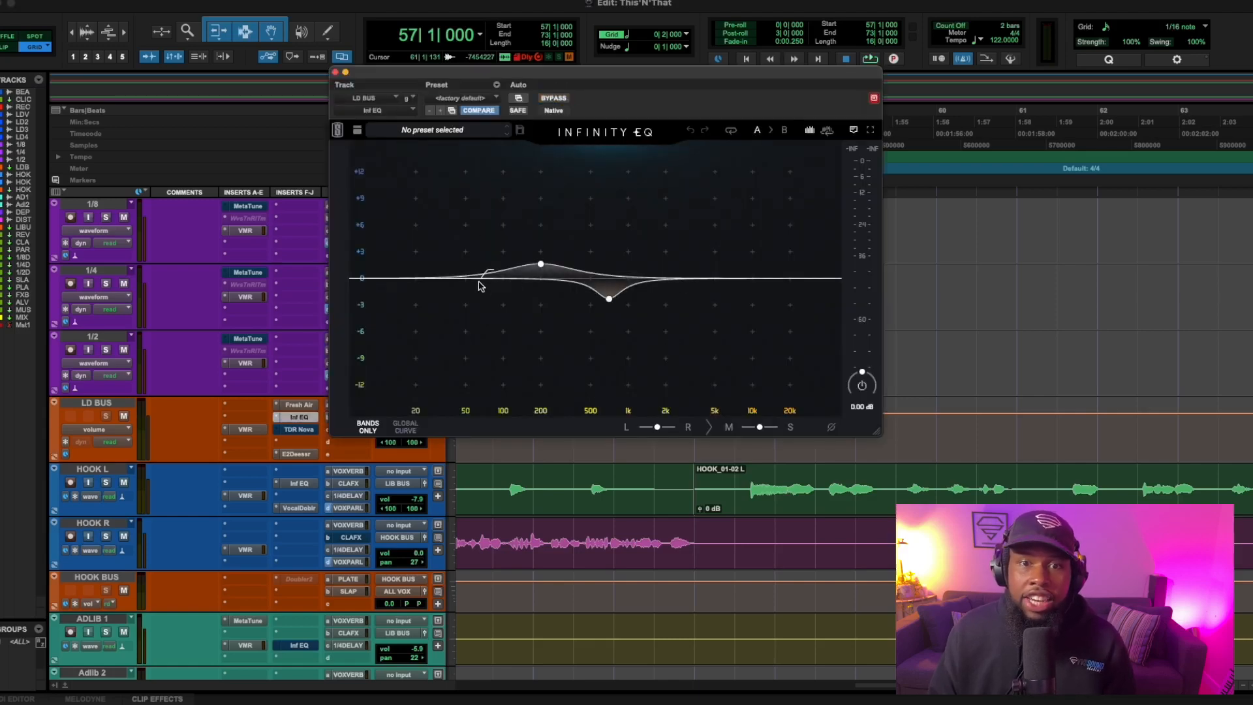
- Solo the 700 Hz cut band in the LD BUS Infinity EQ while playing from bar 57, and turn the solo off
mouse_move(517, 276)
mouse_move(608, 299)
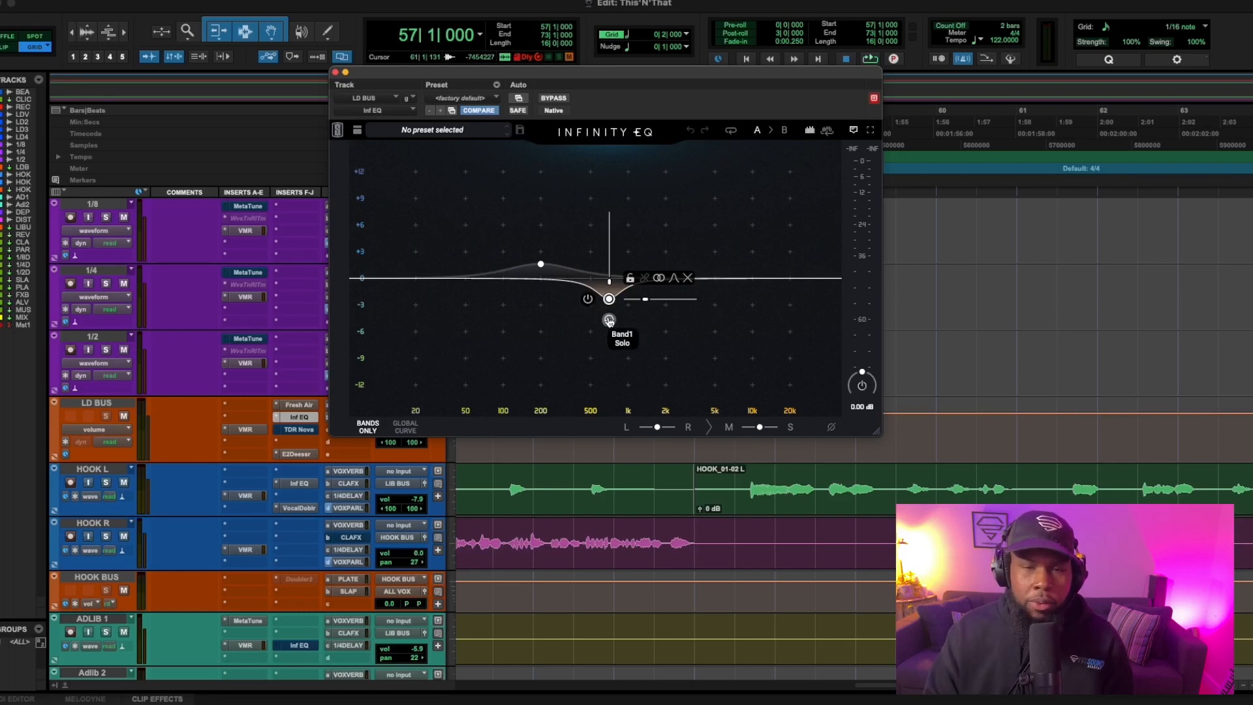
key(space)
click(609, 320)
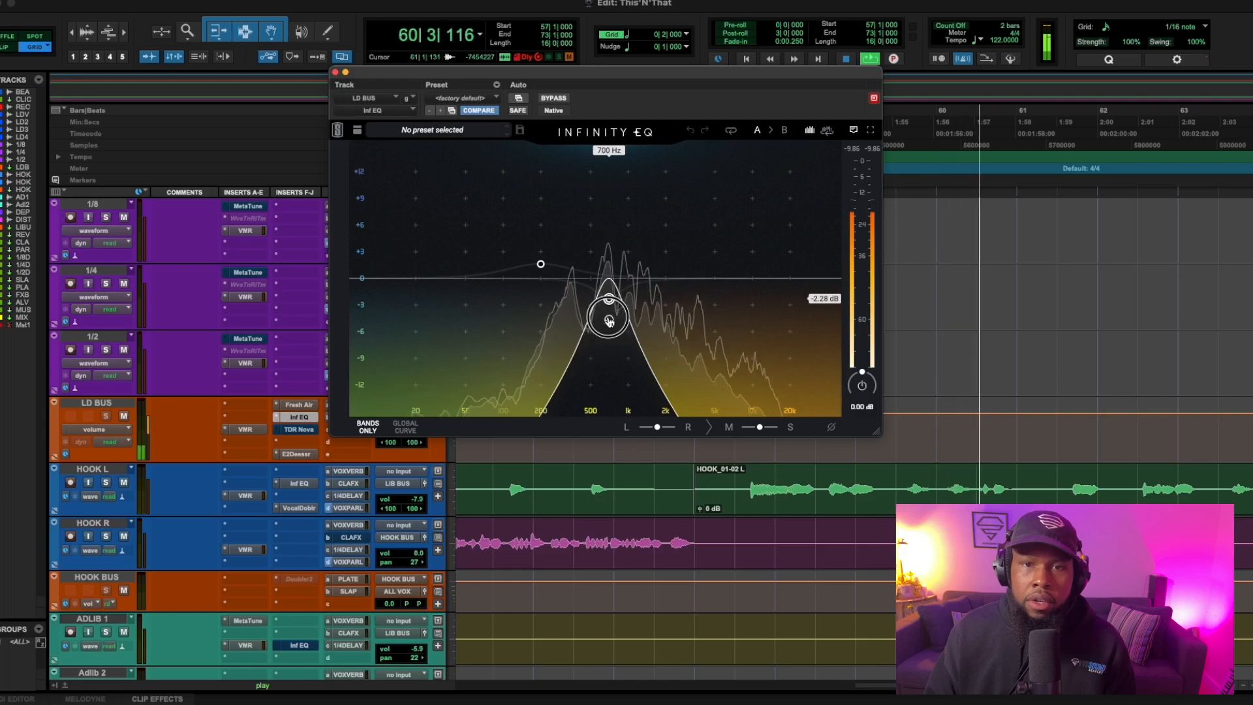
click(608, 320)
key(space)
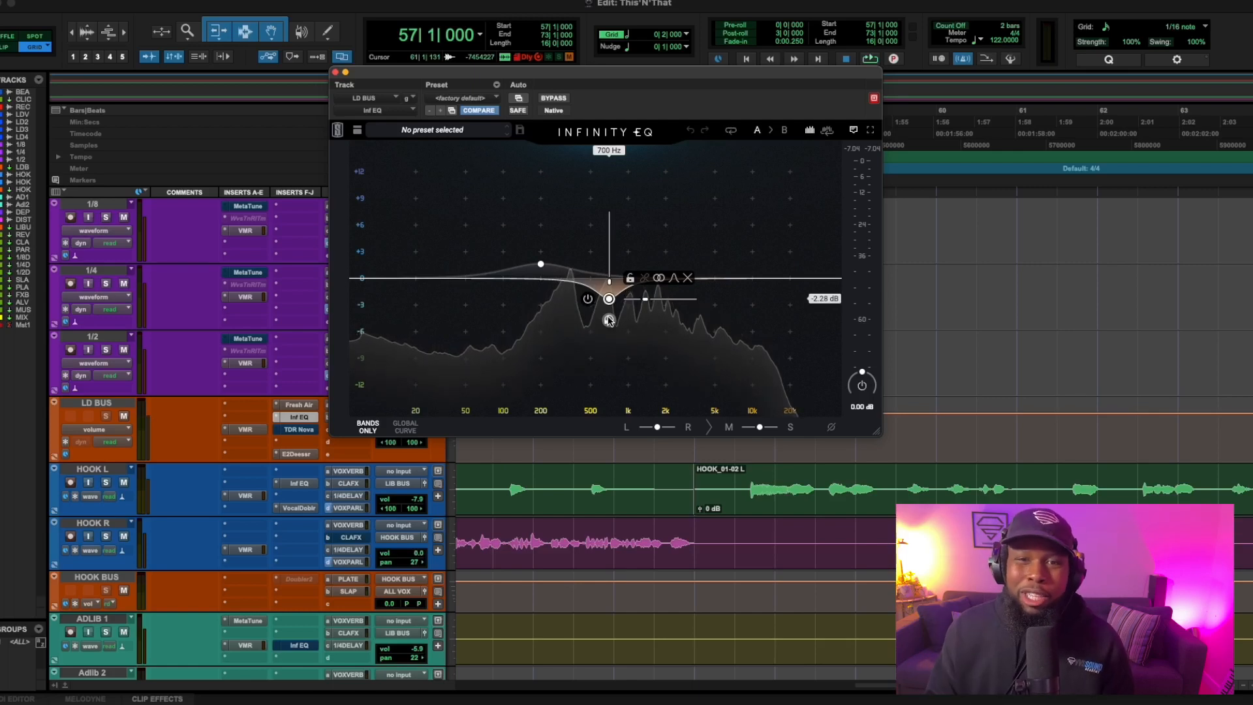
- Solo the 198 Hz boost band in Infinity EQ during playback from bar 57, turn the solo off and close the EQ
click(541, 264)
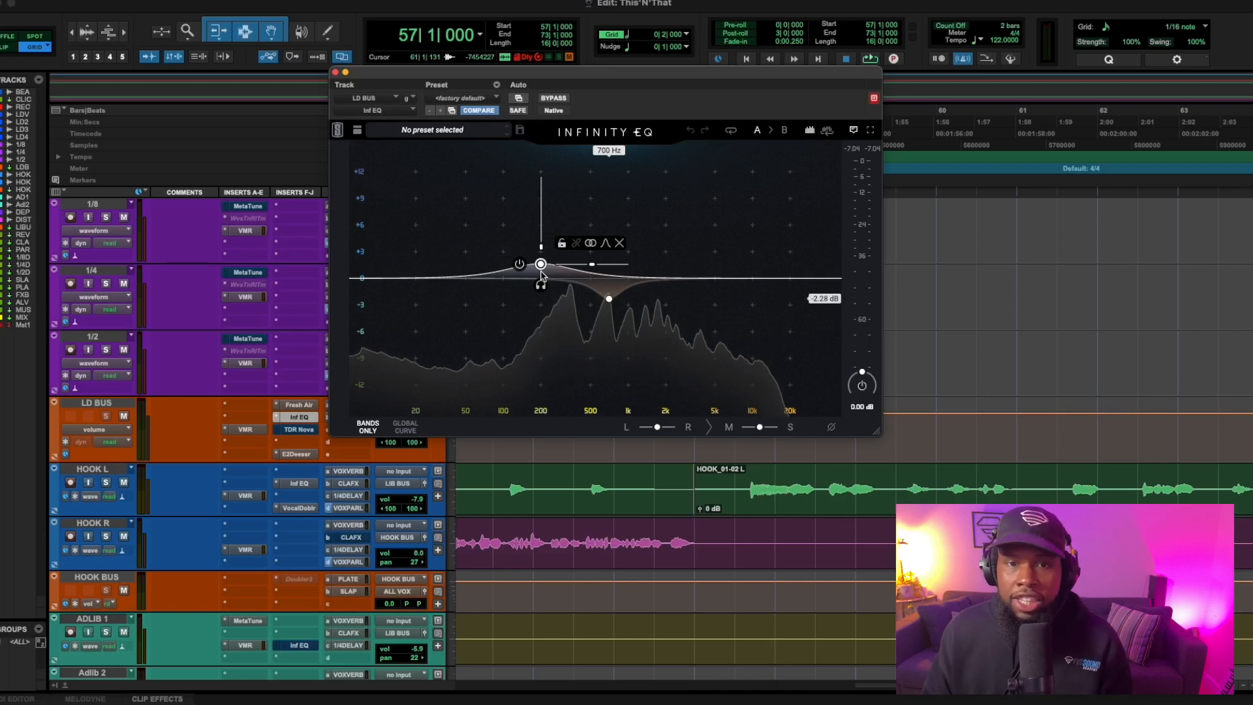
key(space)
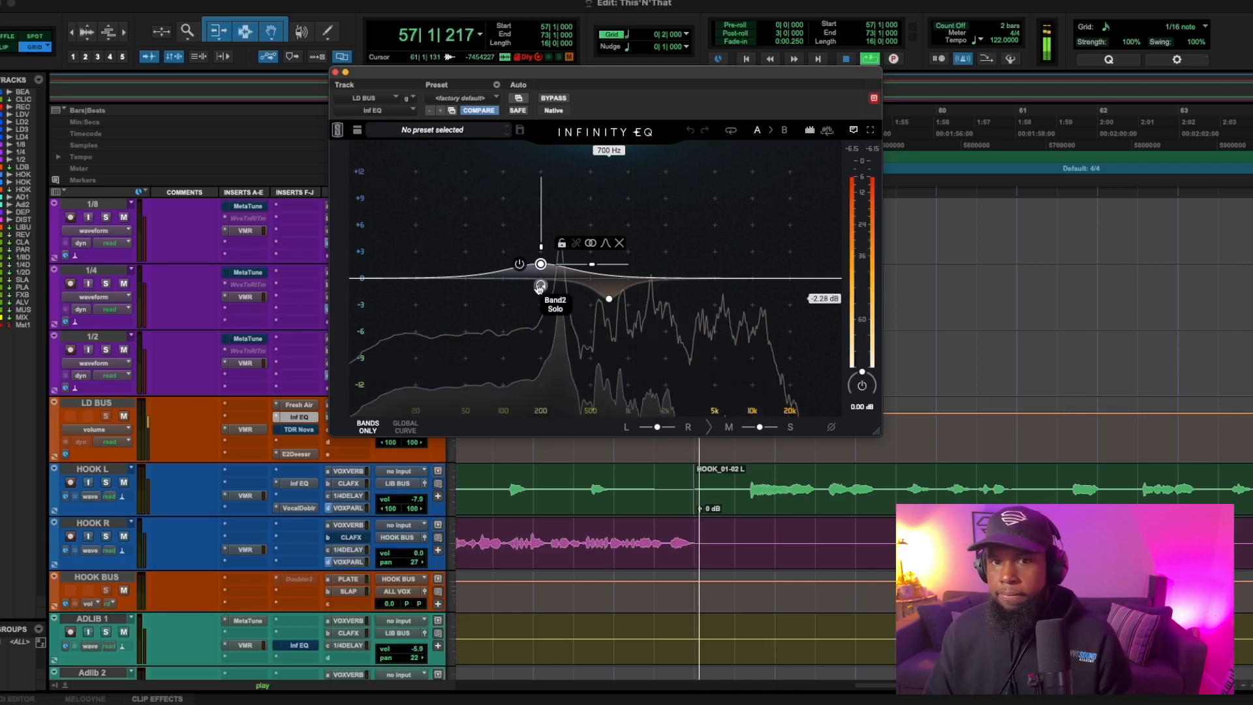
click(540, 286)
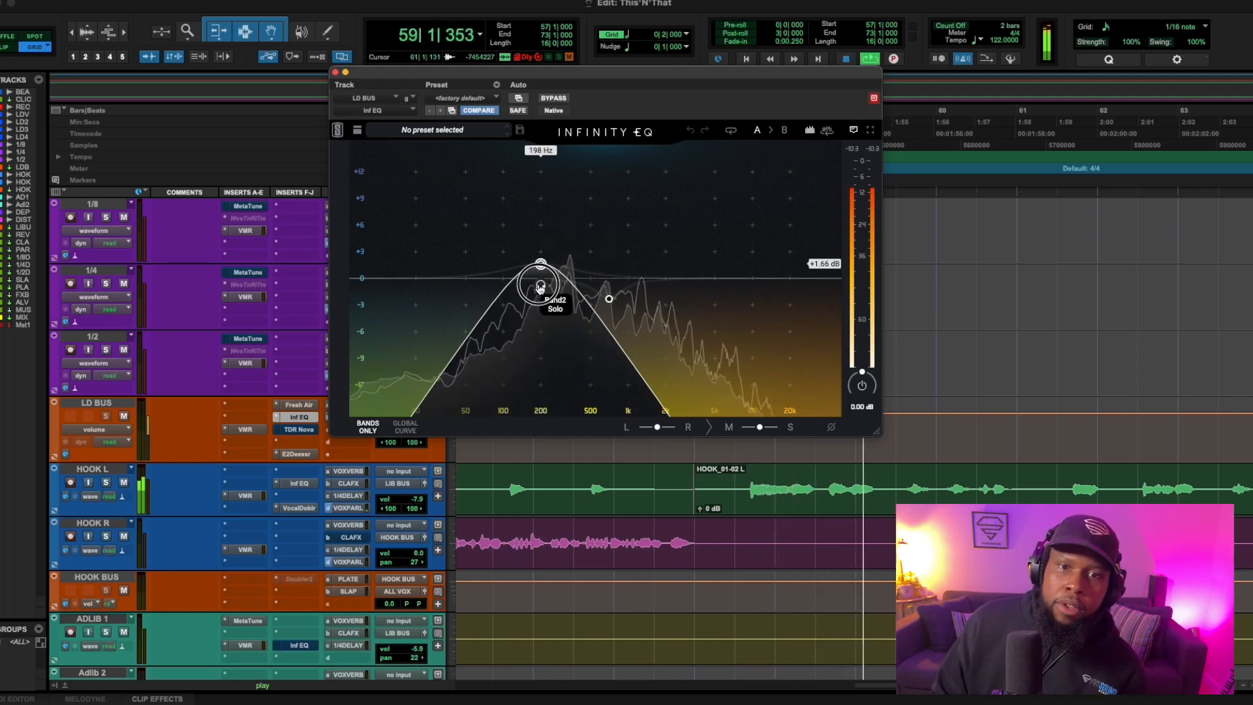
click(540, 286)
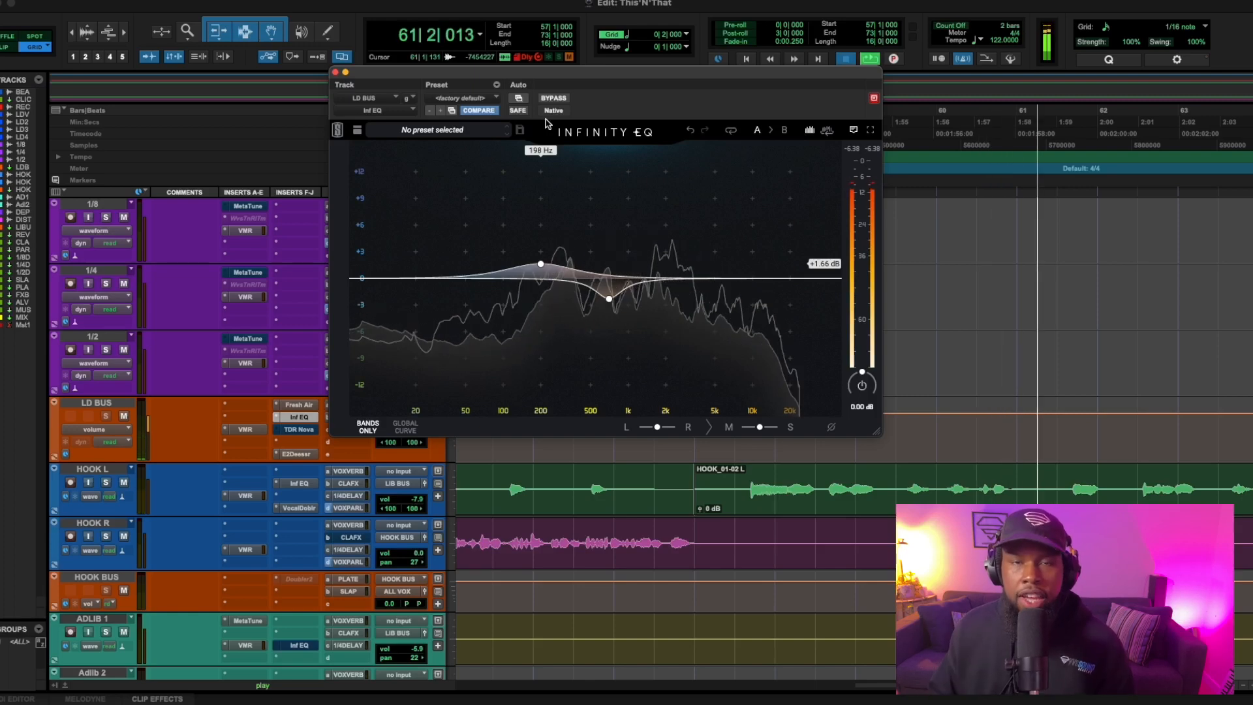
key(space)
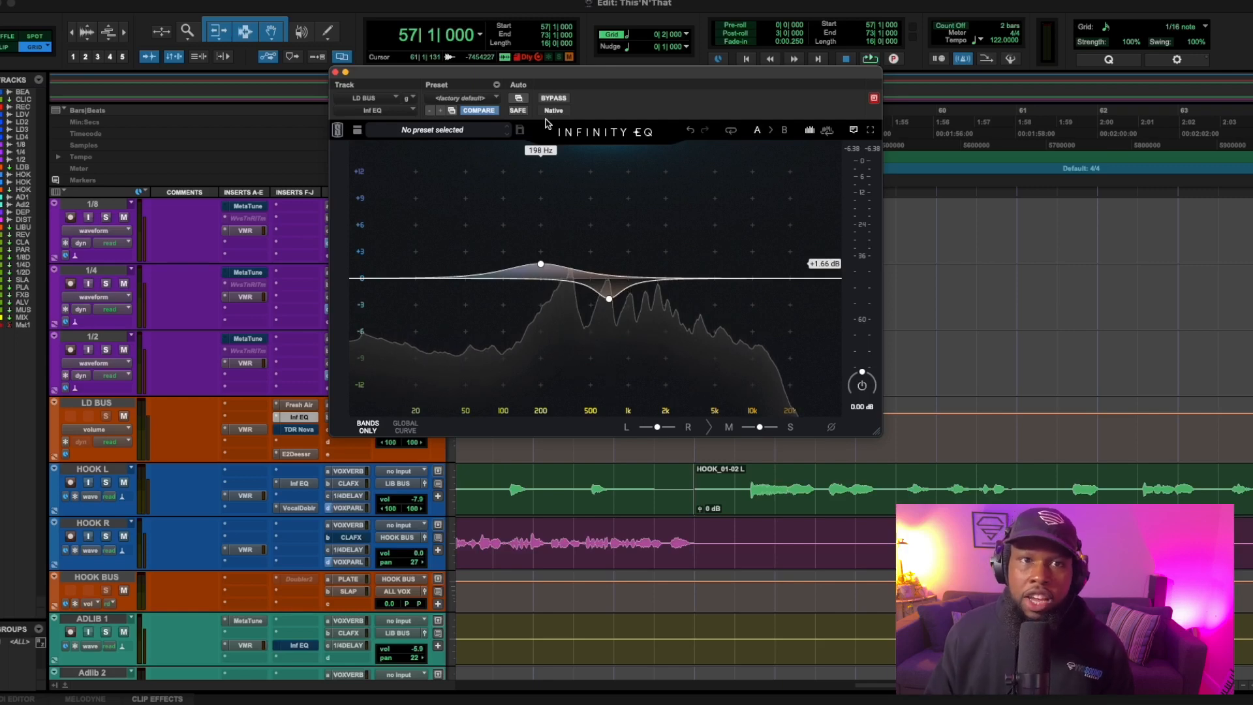
click(336, 73)
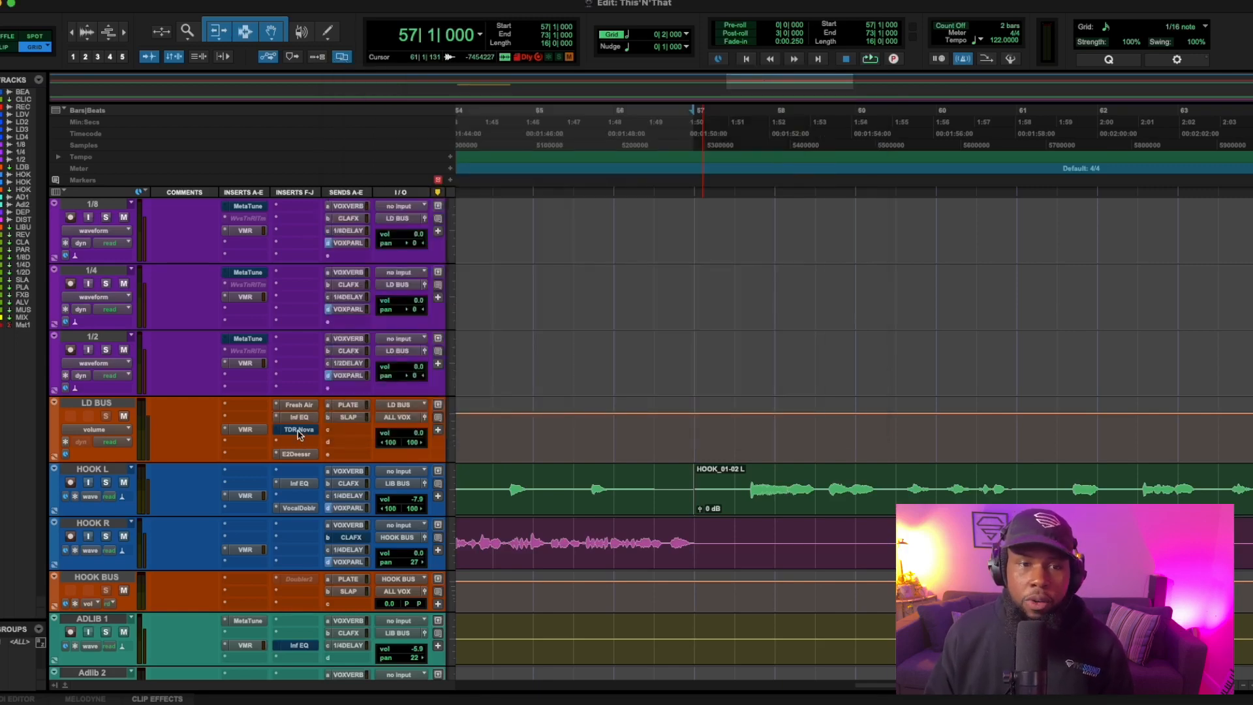
- Re-enable TDR Nova on LD BUS, open it and play the song from bar 57 with its dynamic EQ active
right_click(298, 433)
click(312, 434)
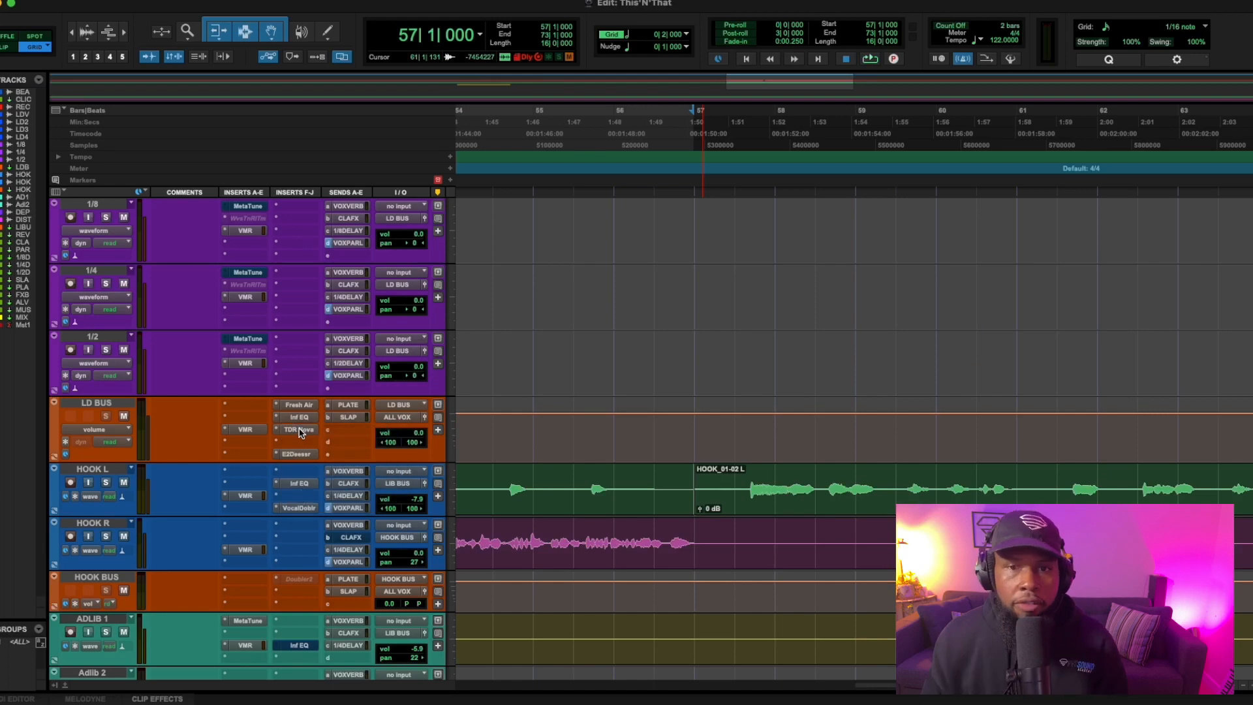
click(299, 430)
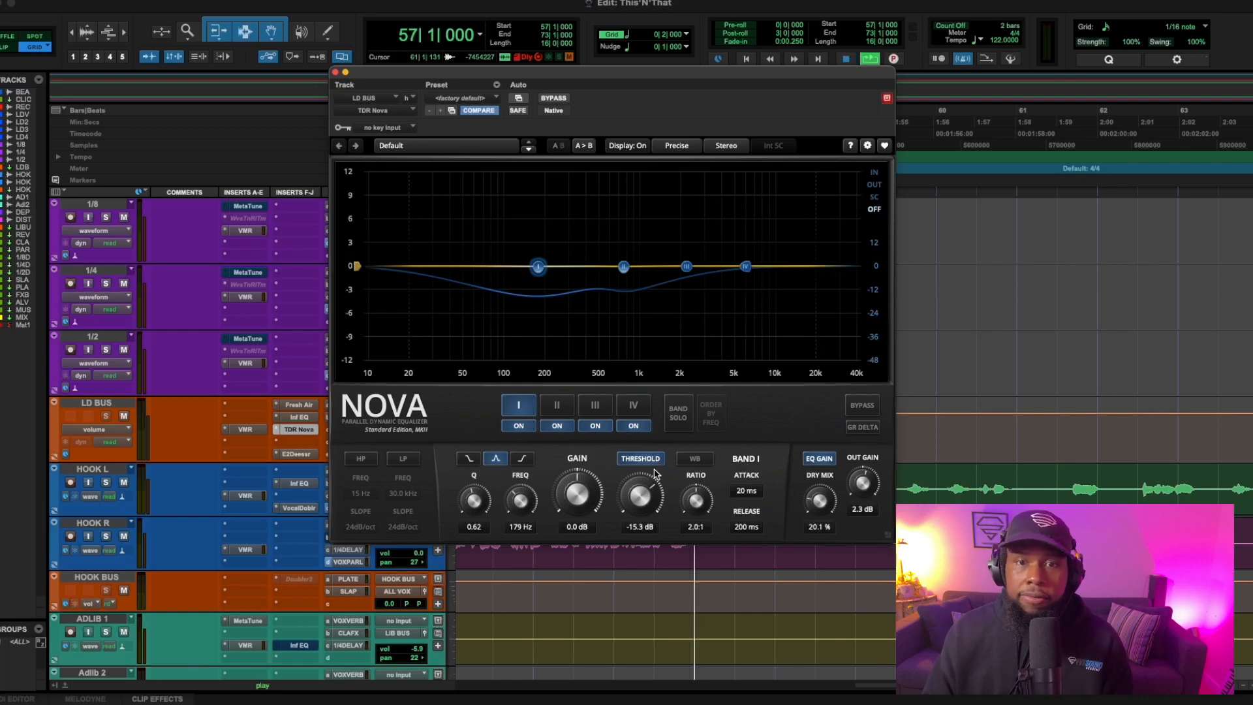
key(space)
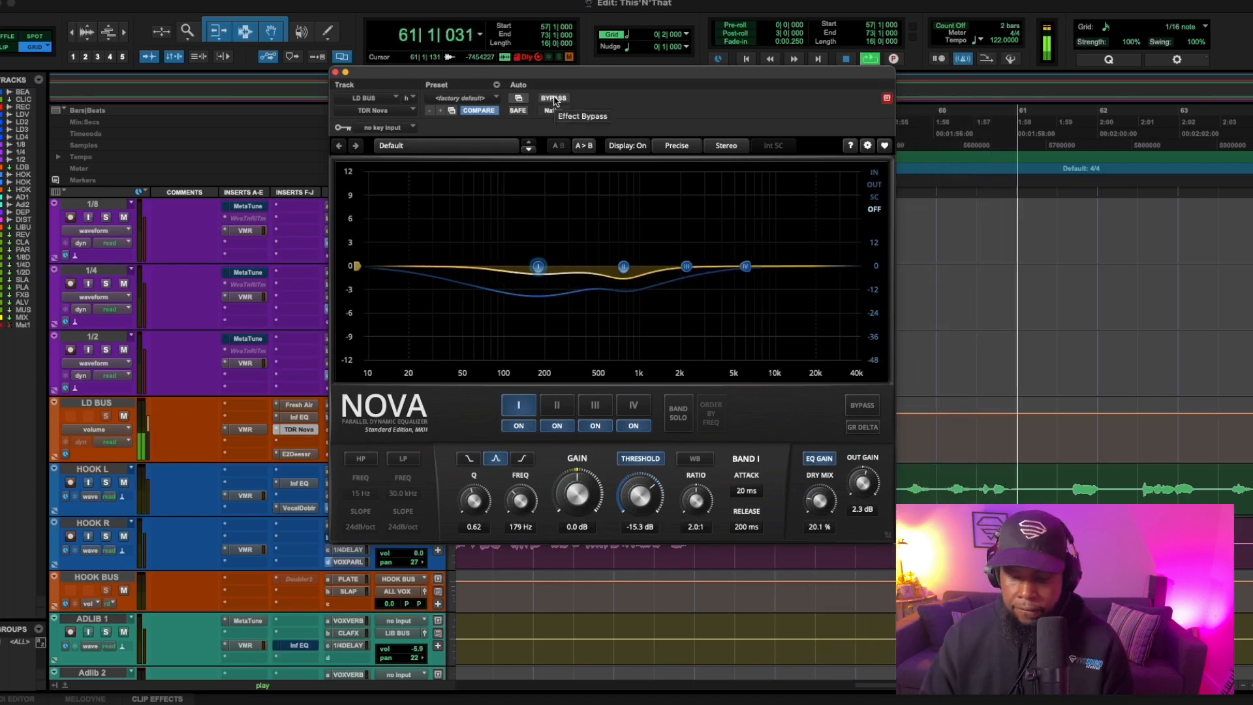
key(space)
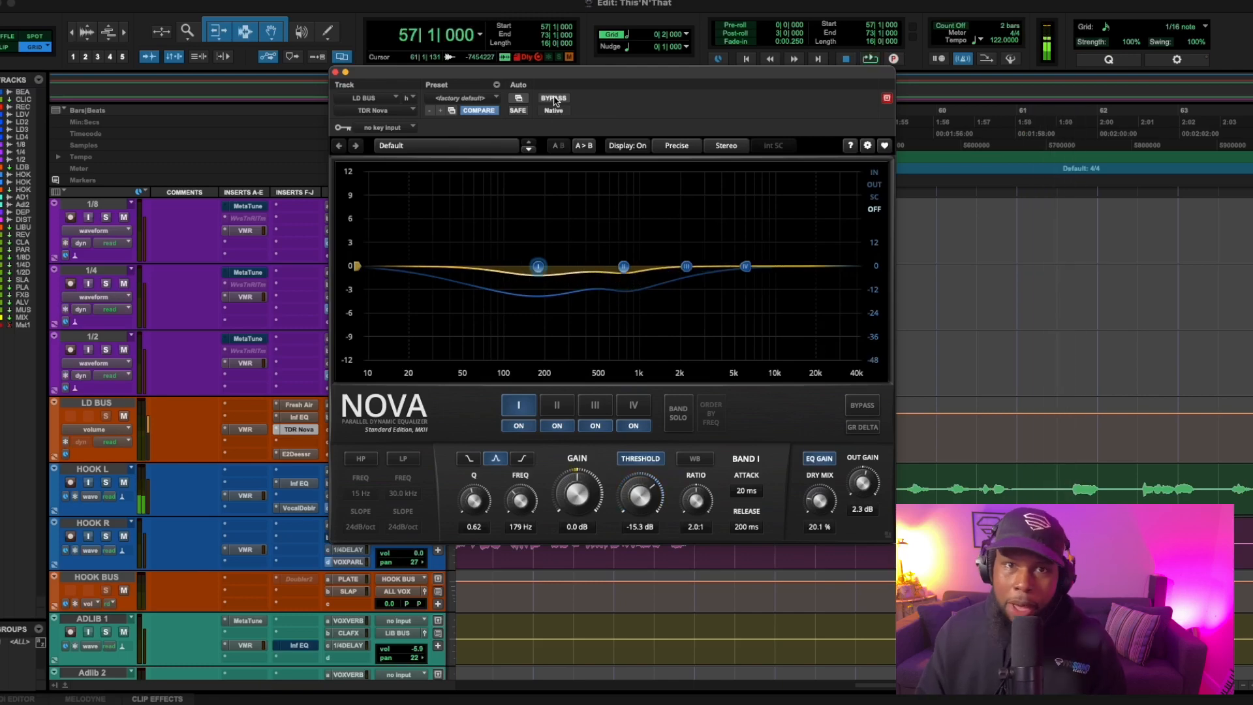
- Compare playback from bar 57 with TDR Nova bypassed and with it re-enabled
click(554, 98)
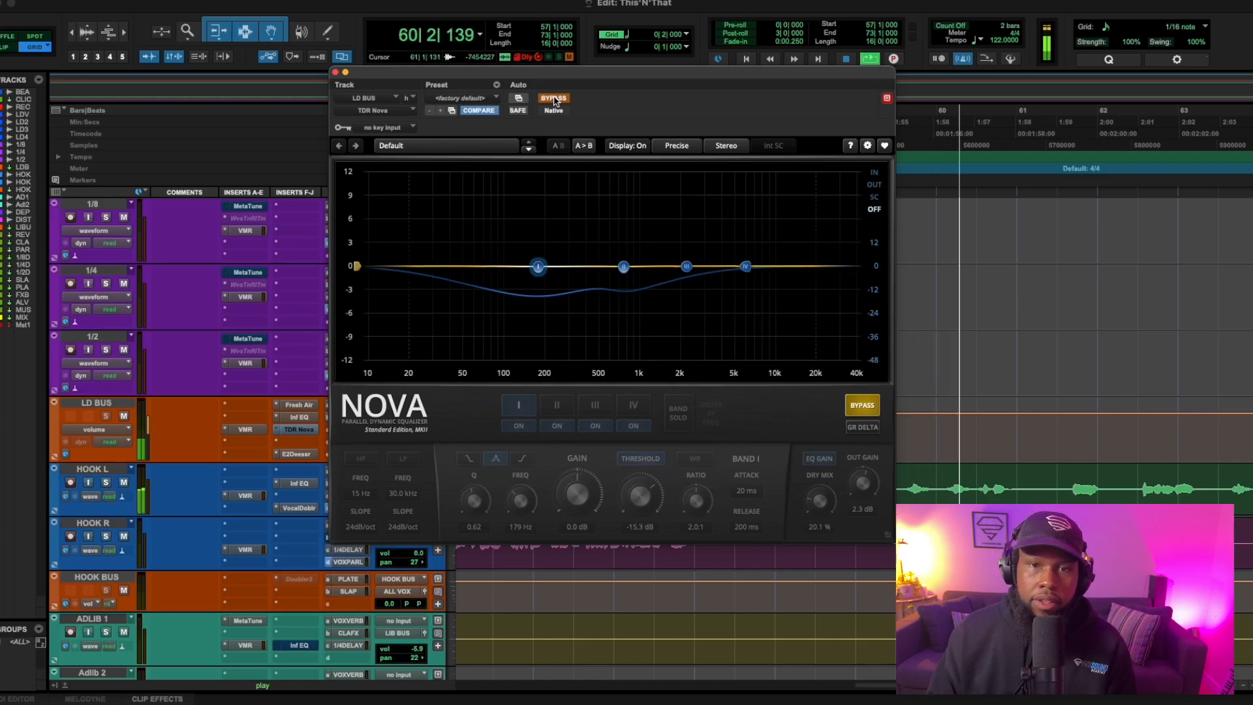
key(space)
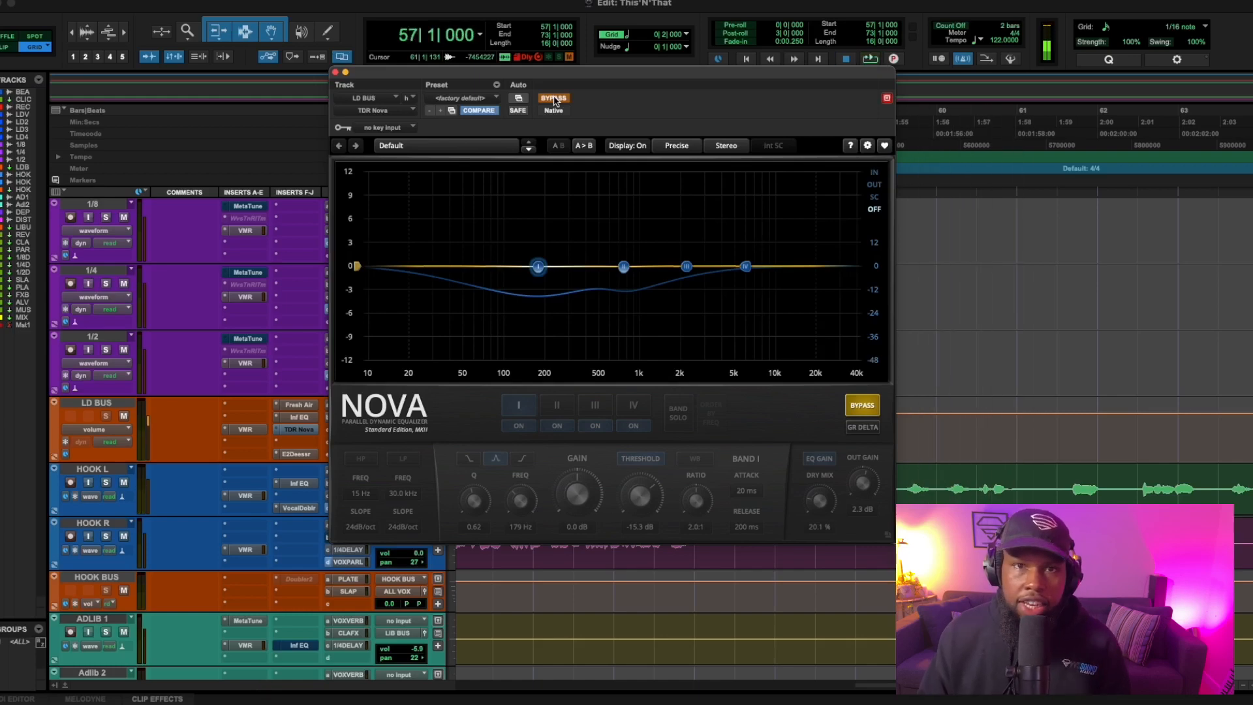
click(555, 98)
key(space)
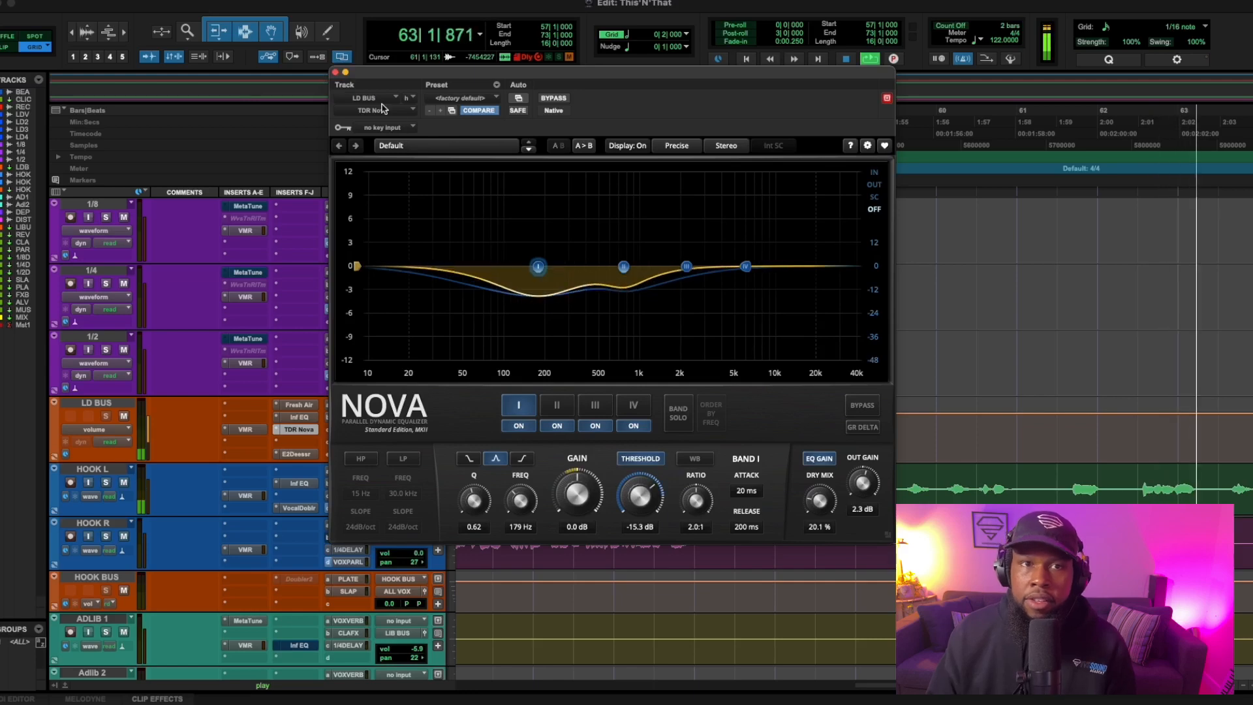
- Close TDR Nova, zoom the timeline out and return to the lead vocal tracks while the song plays
click(336, 72)
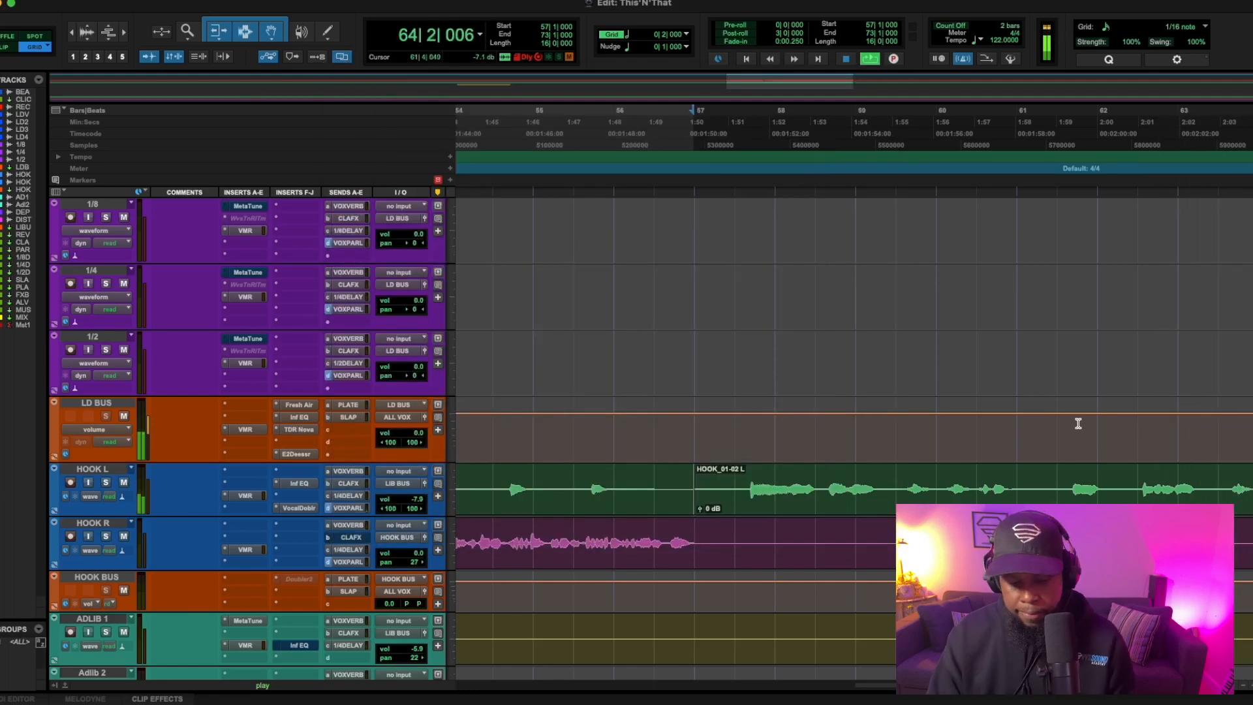
key(r)
scroll(1078, 424, up, 10)
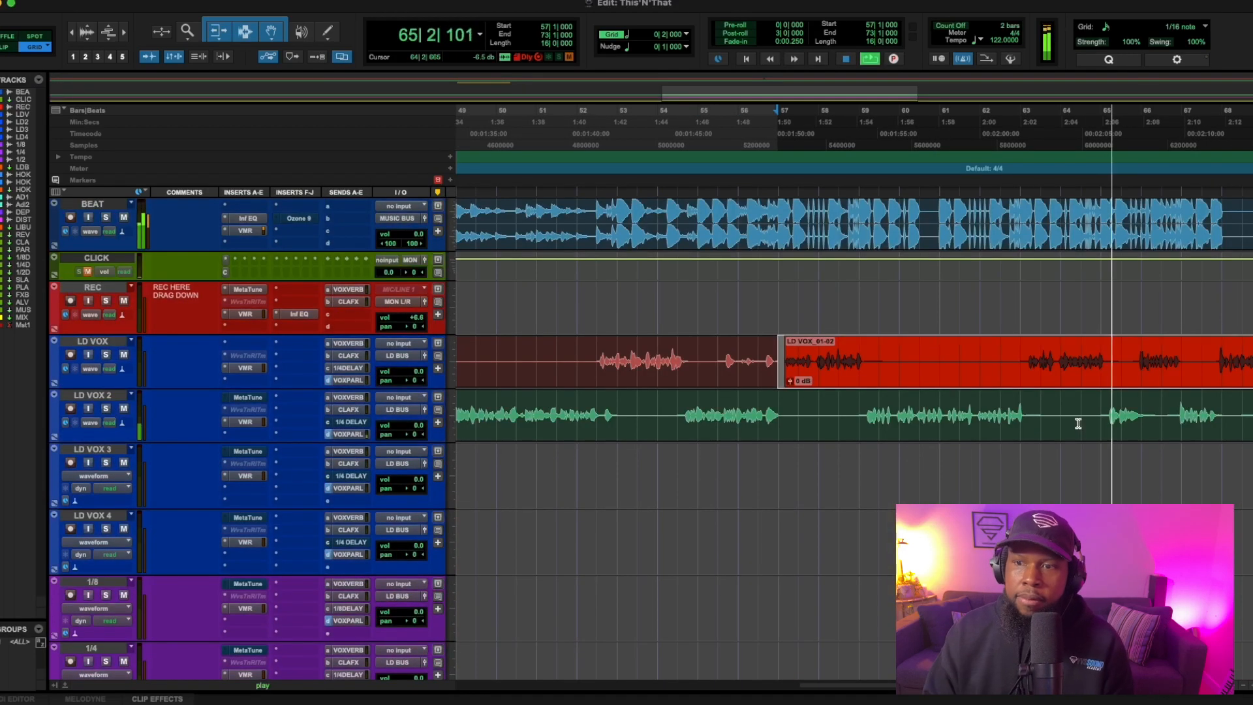